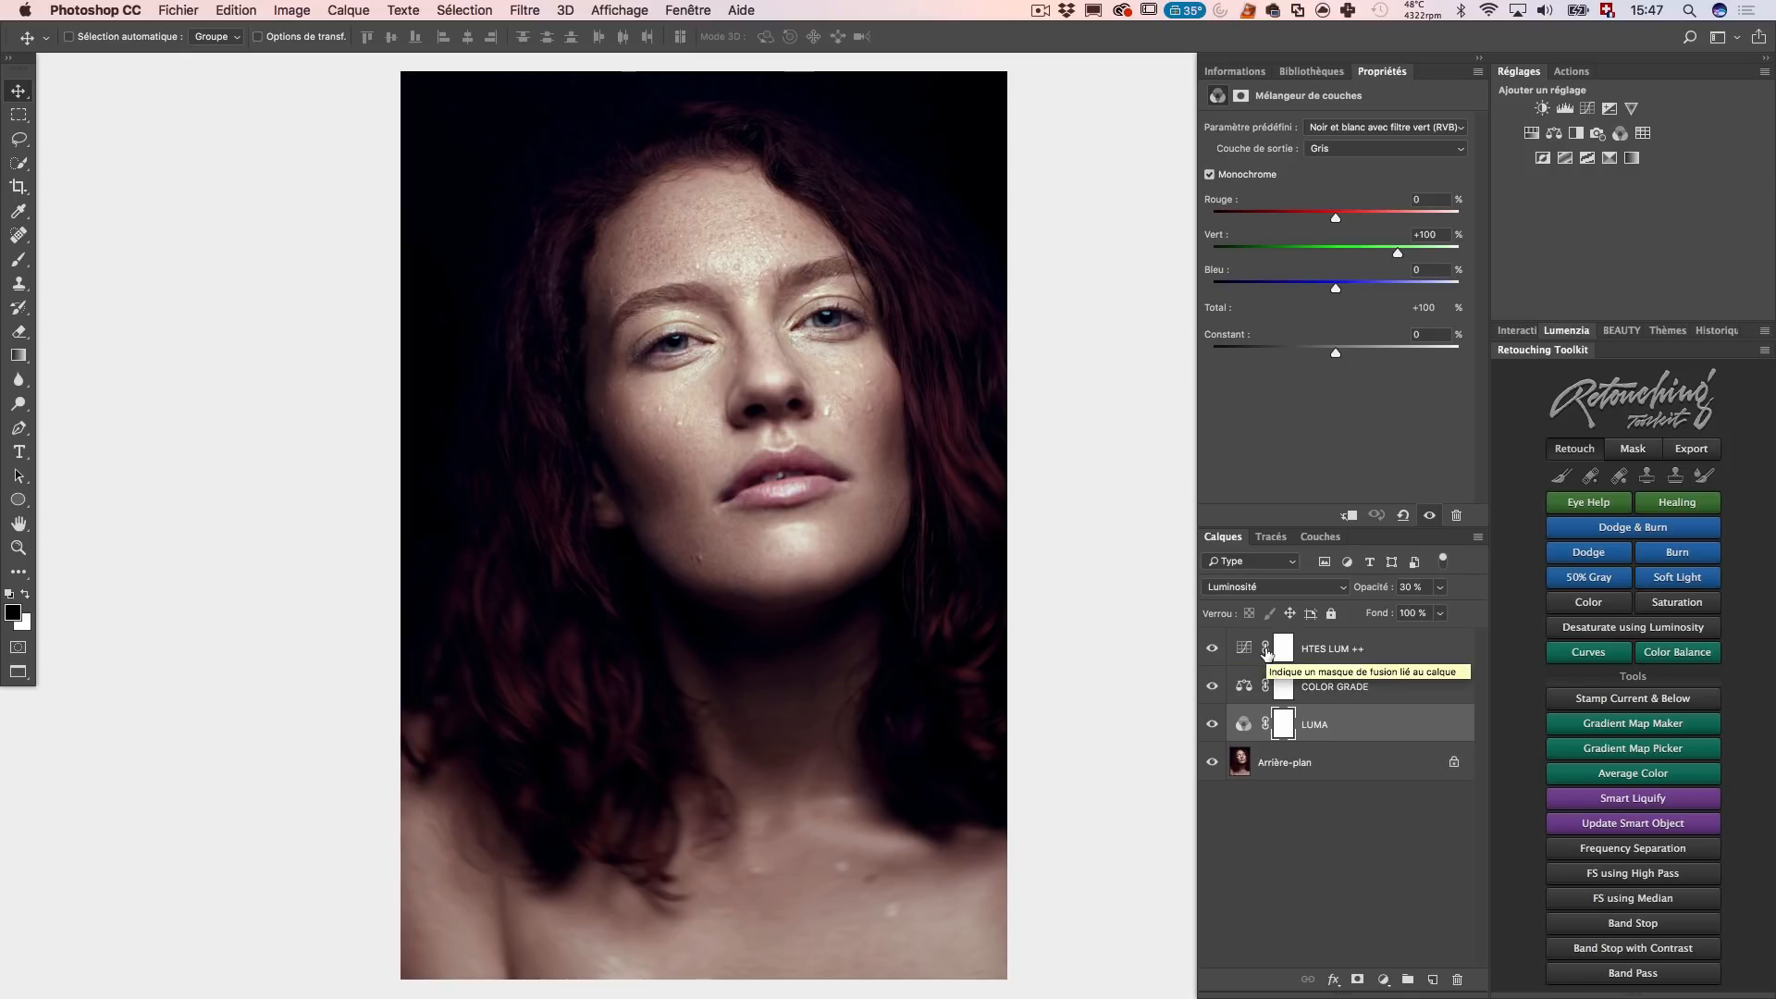
# Return to the standard screen mode, view the unedited 0001 portrait and switch back to the 0002 portrait.
pyautogui.press('f')
pyautogui.press('f')
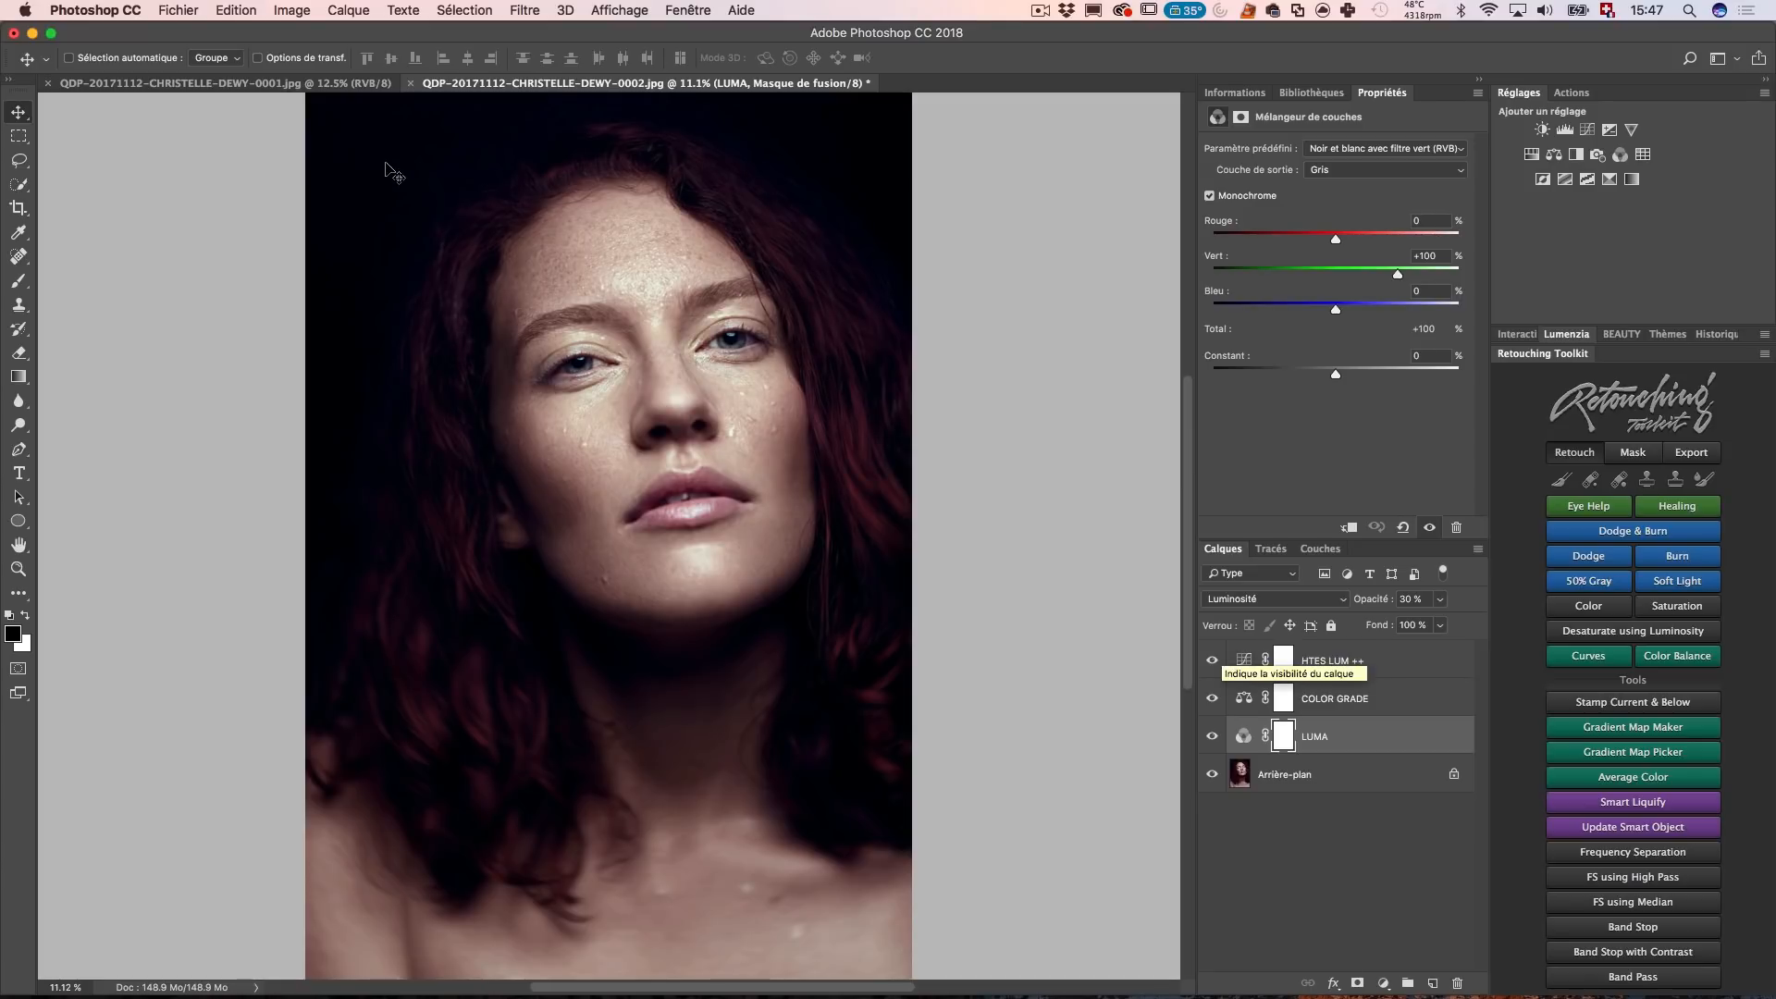
pyautogui.click(185, 87)
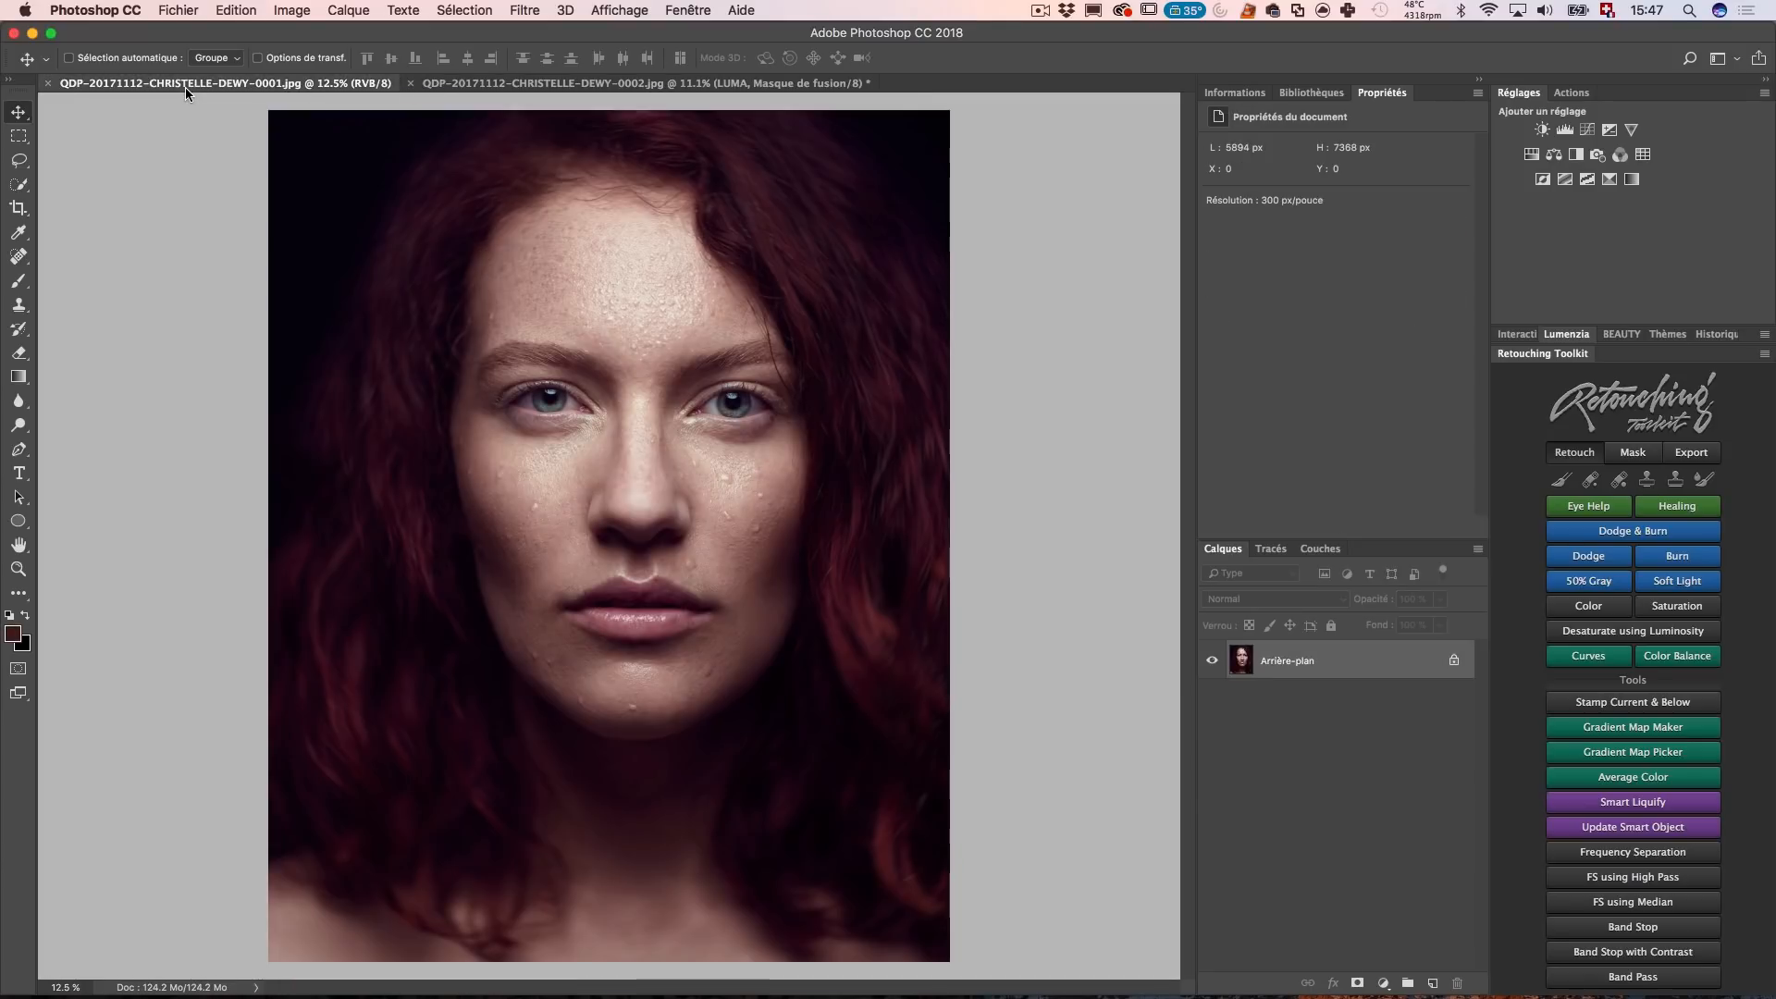
pyautogui.click(511, 83)
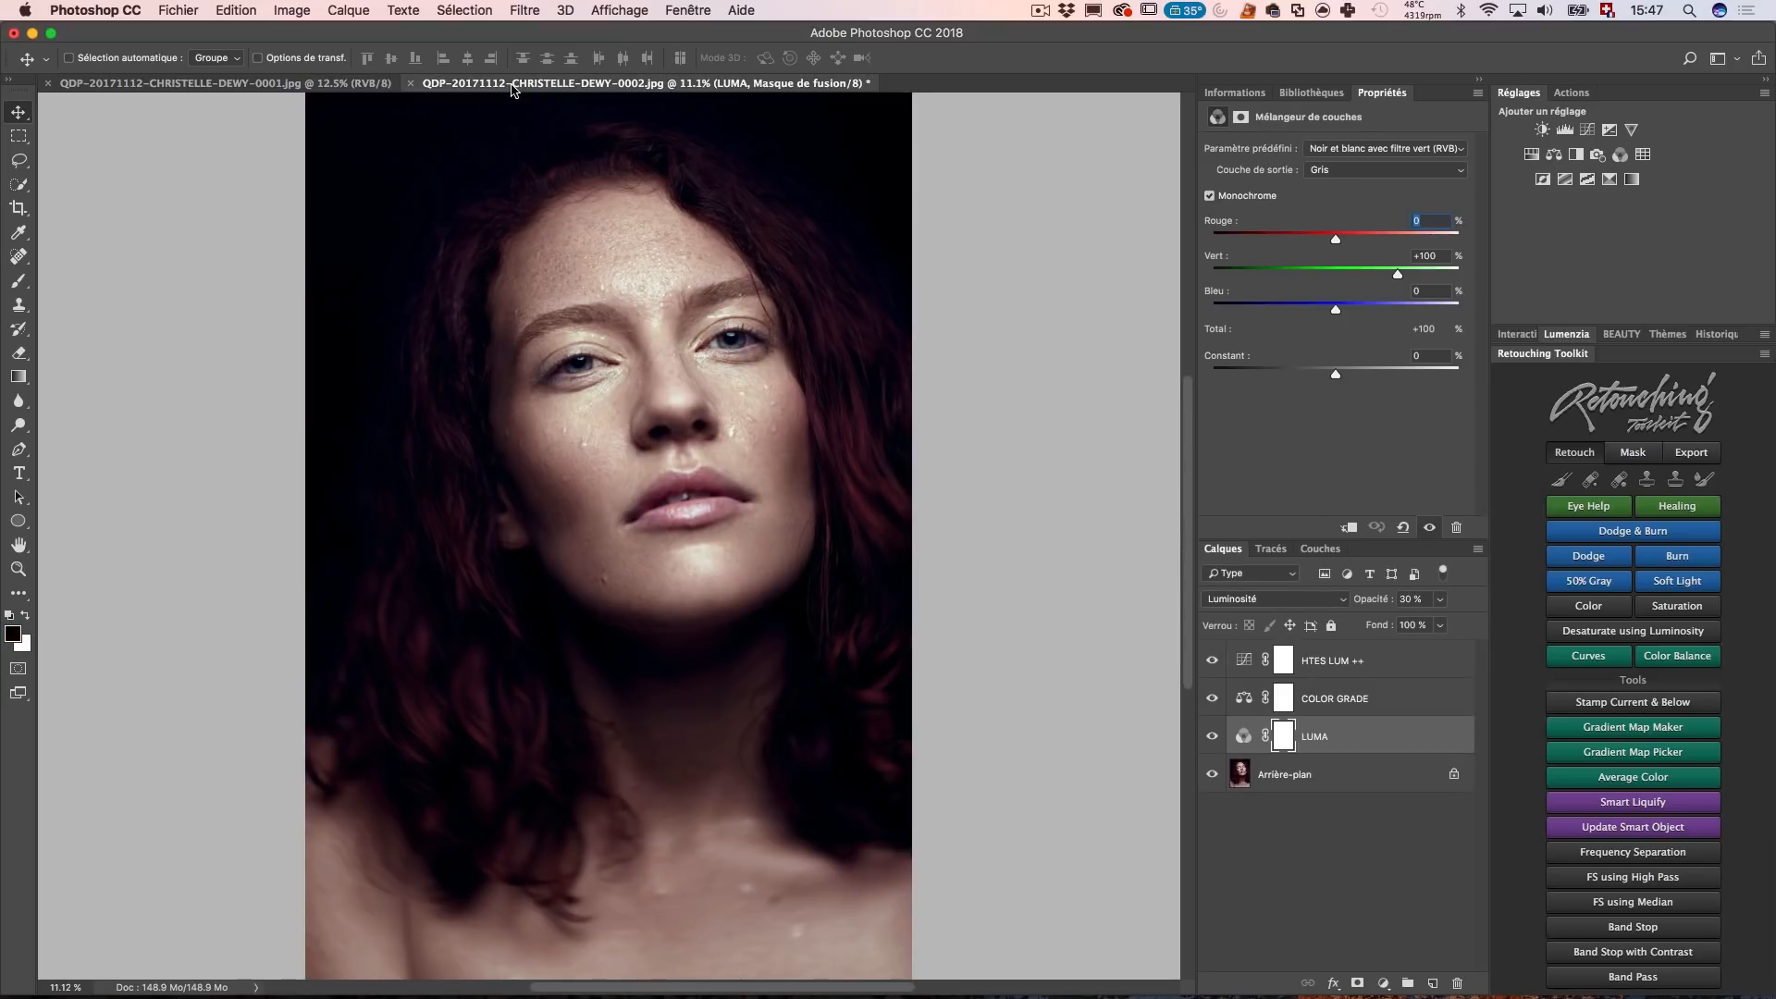
# Try copying the HTES LUM ++, COLOR GRADE and LUMA adjustment layers together into the 0001 portrait, and undo the copy.
pyautogui.keyDown('shift'); pyautogui.click(1352, 660); pyautogui.keyUp('shift')
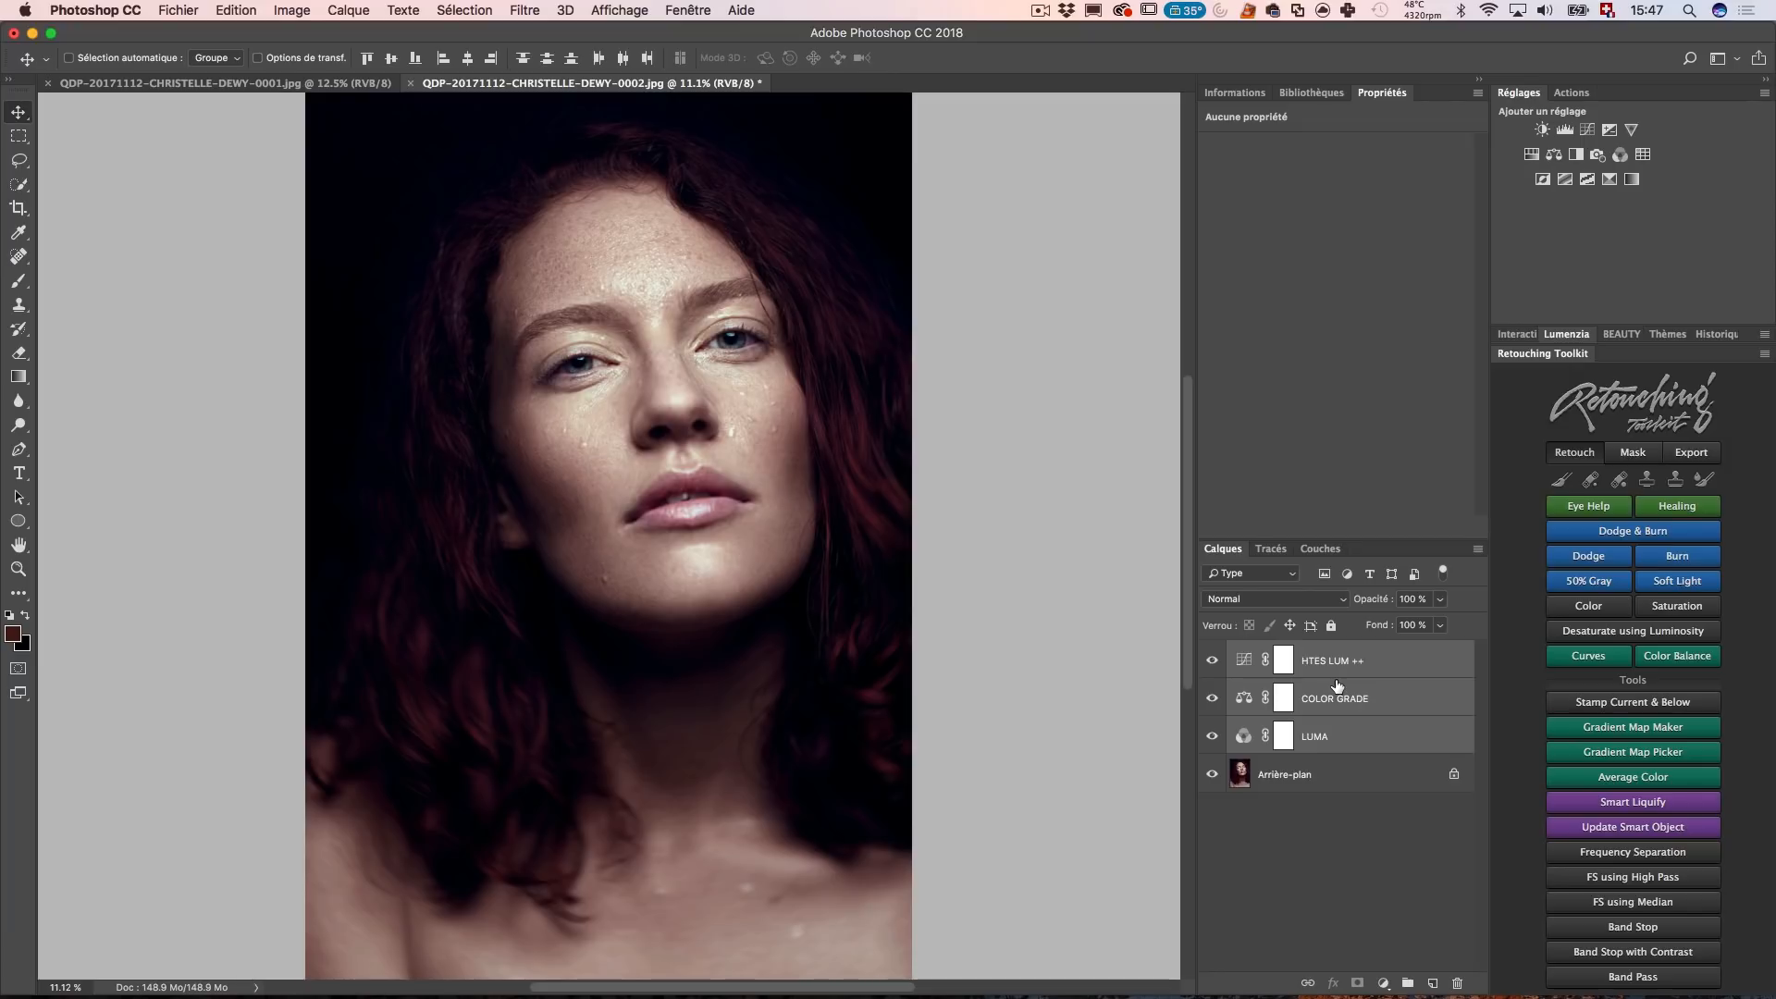
pyautogui.moveTo(1337, 685); pyautogui.dragTo(505, 393)
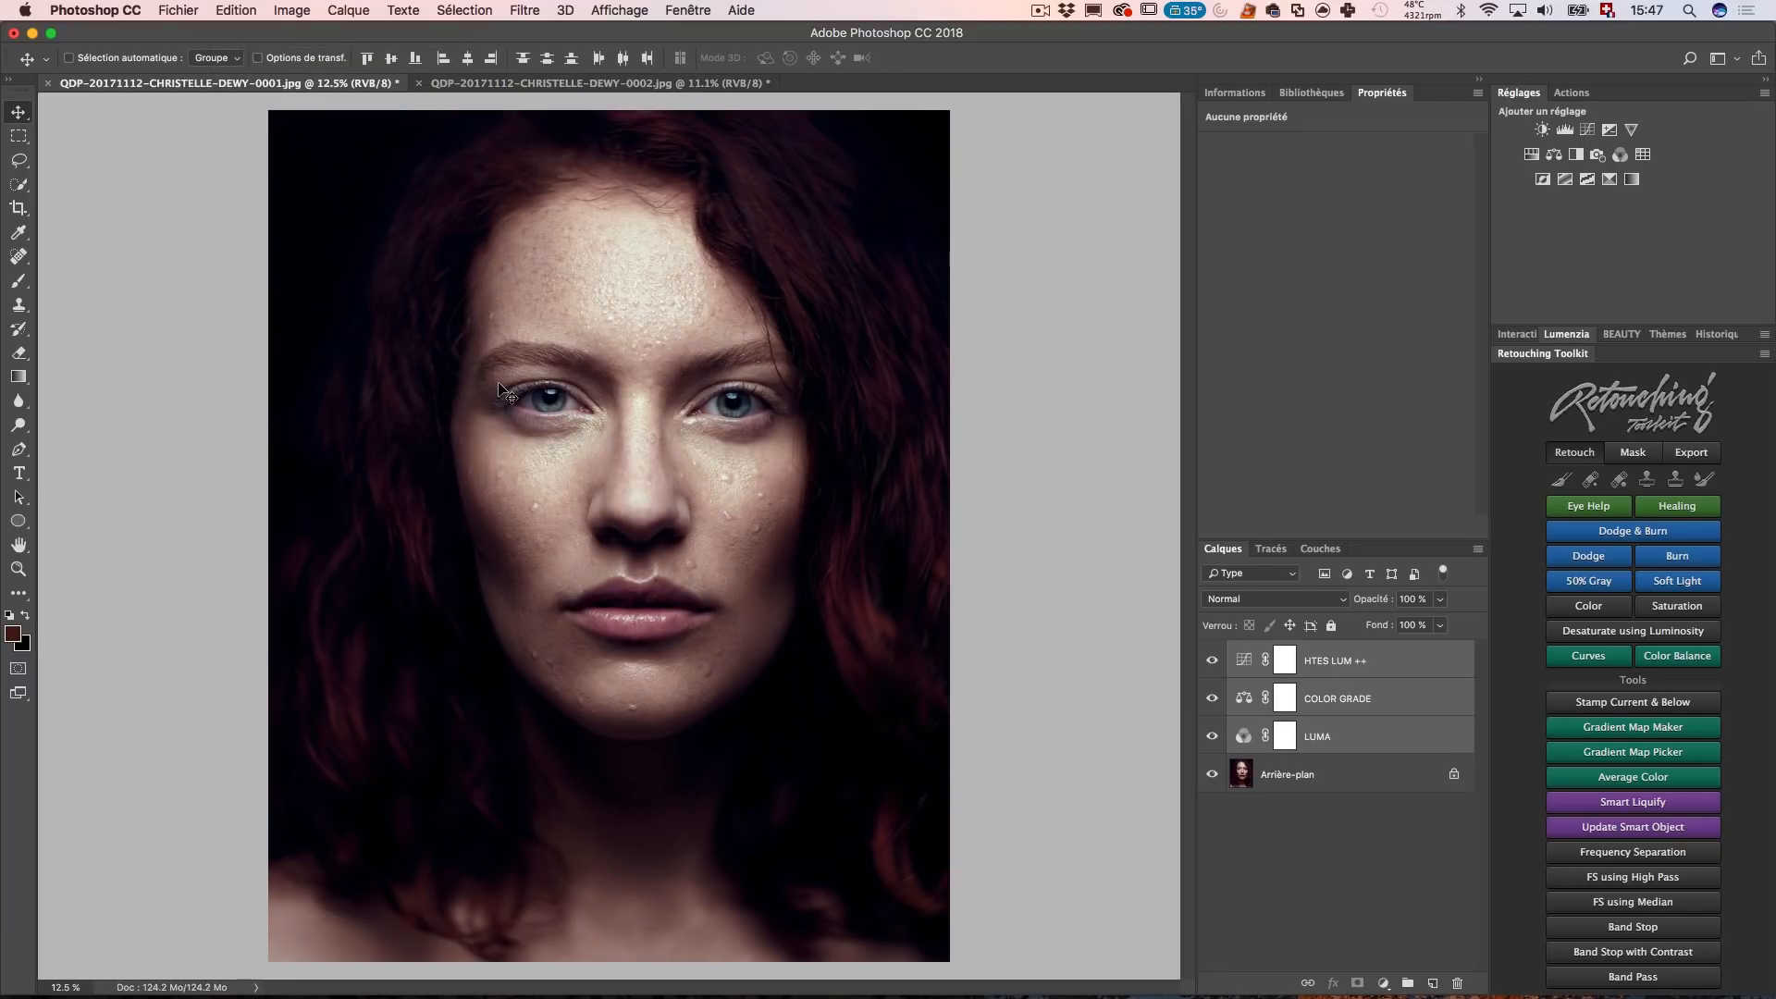
pyautogui.press('super+z')
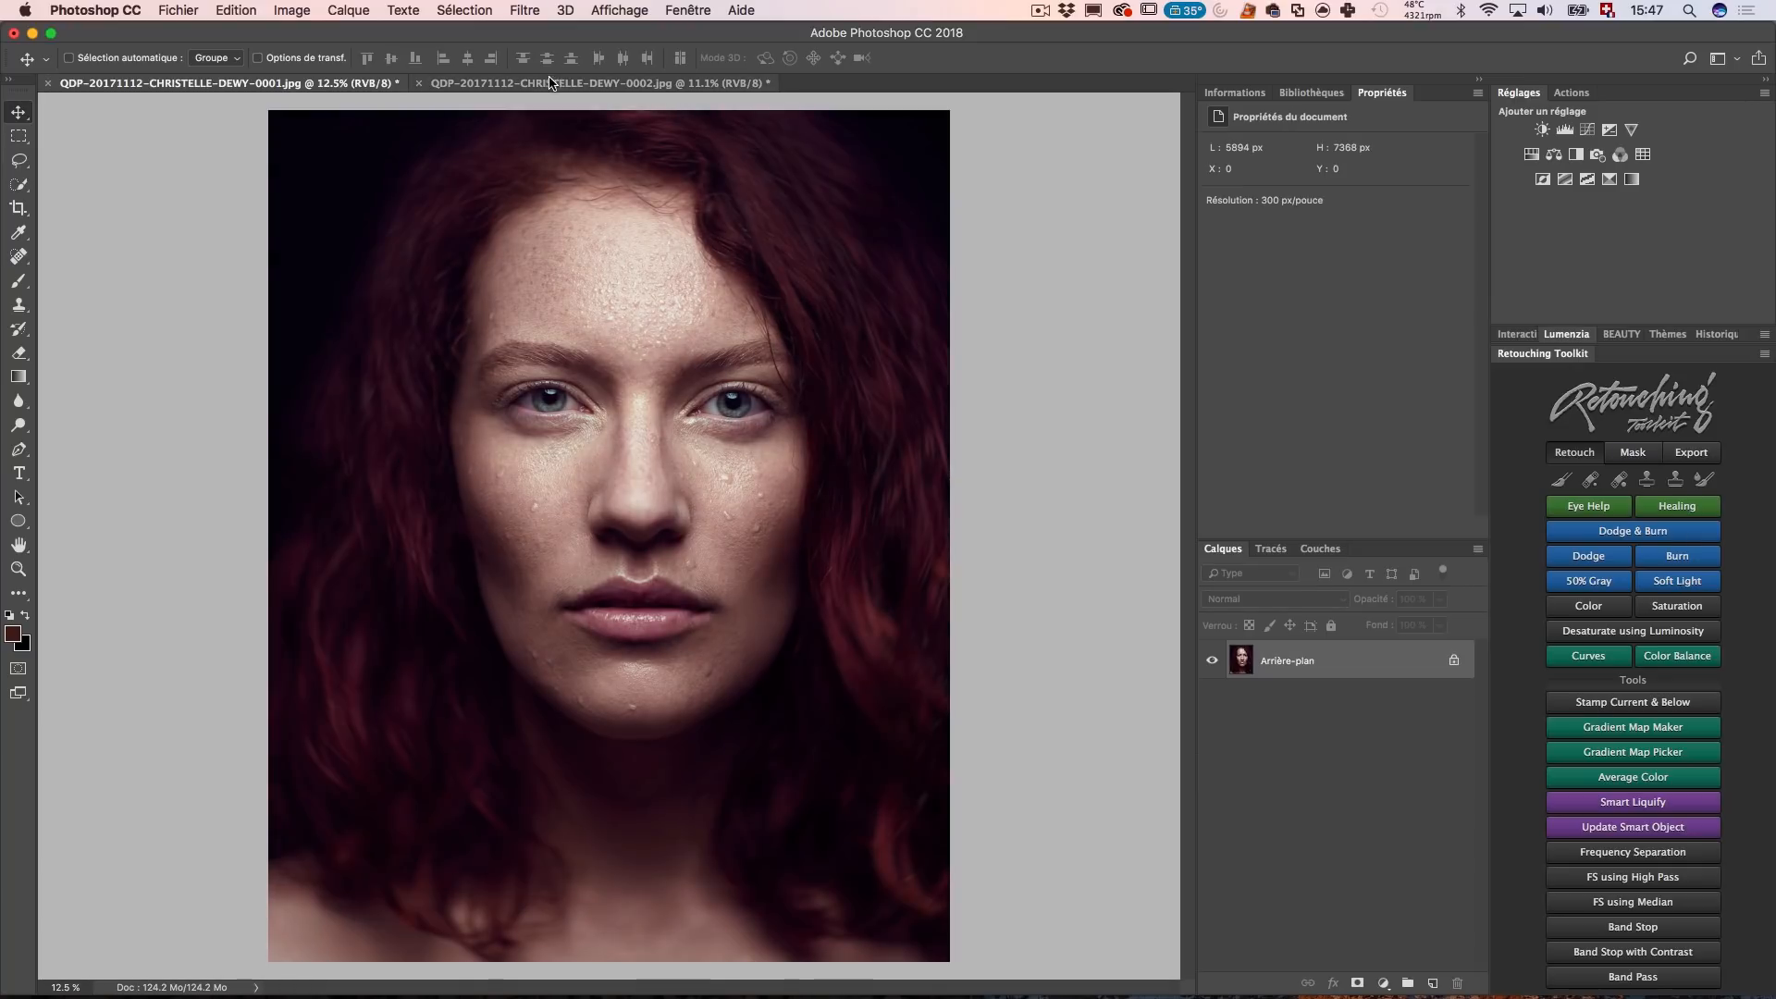
# Group the three adjustment layers of the 0002 portrait, name the group with the model's first name plus "-TRAITEMENT COULEUR", and preview its effect.
pyautogui.click(541, 82)
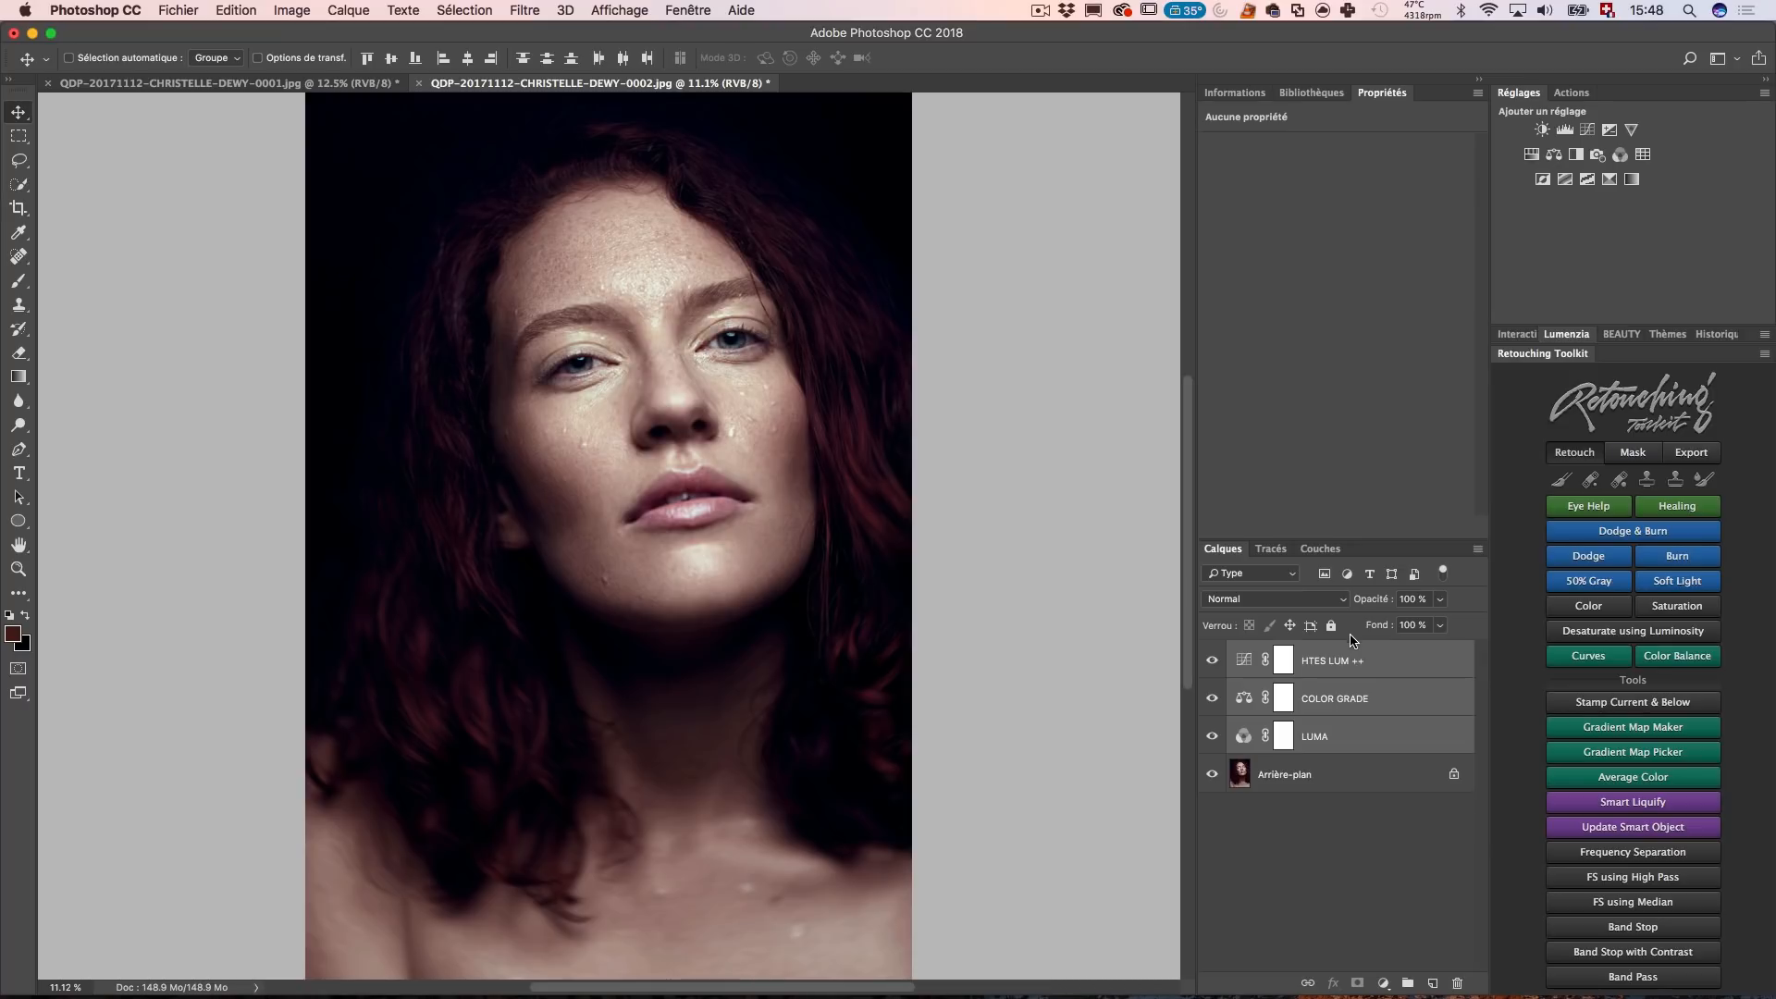
pyautogui.press('super+g')
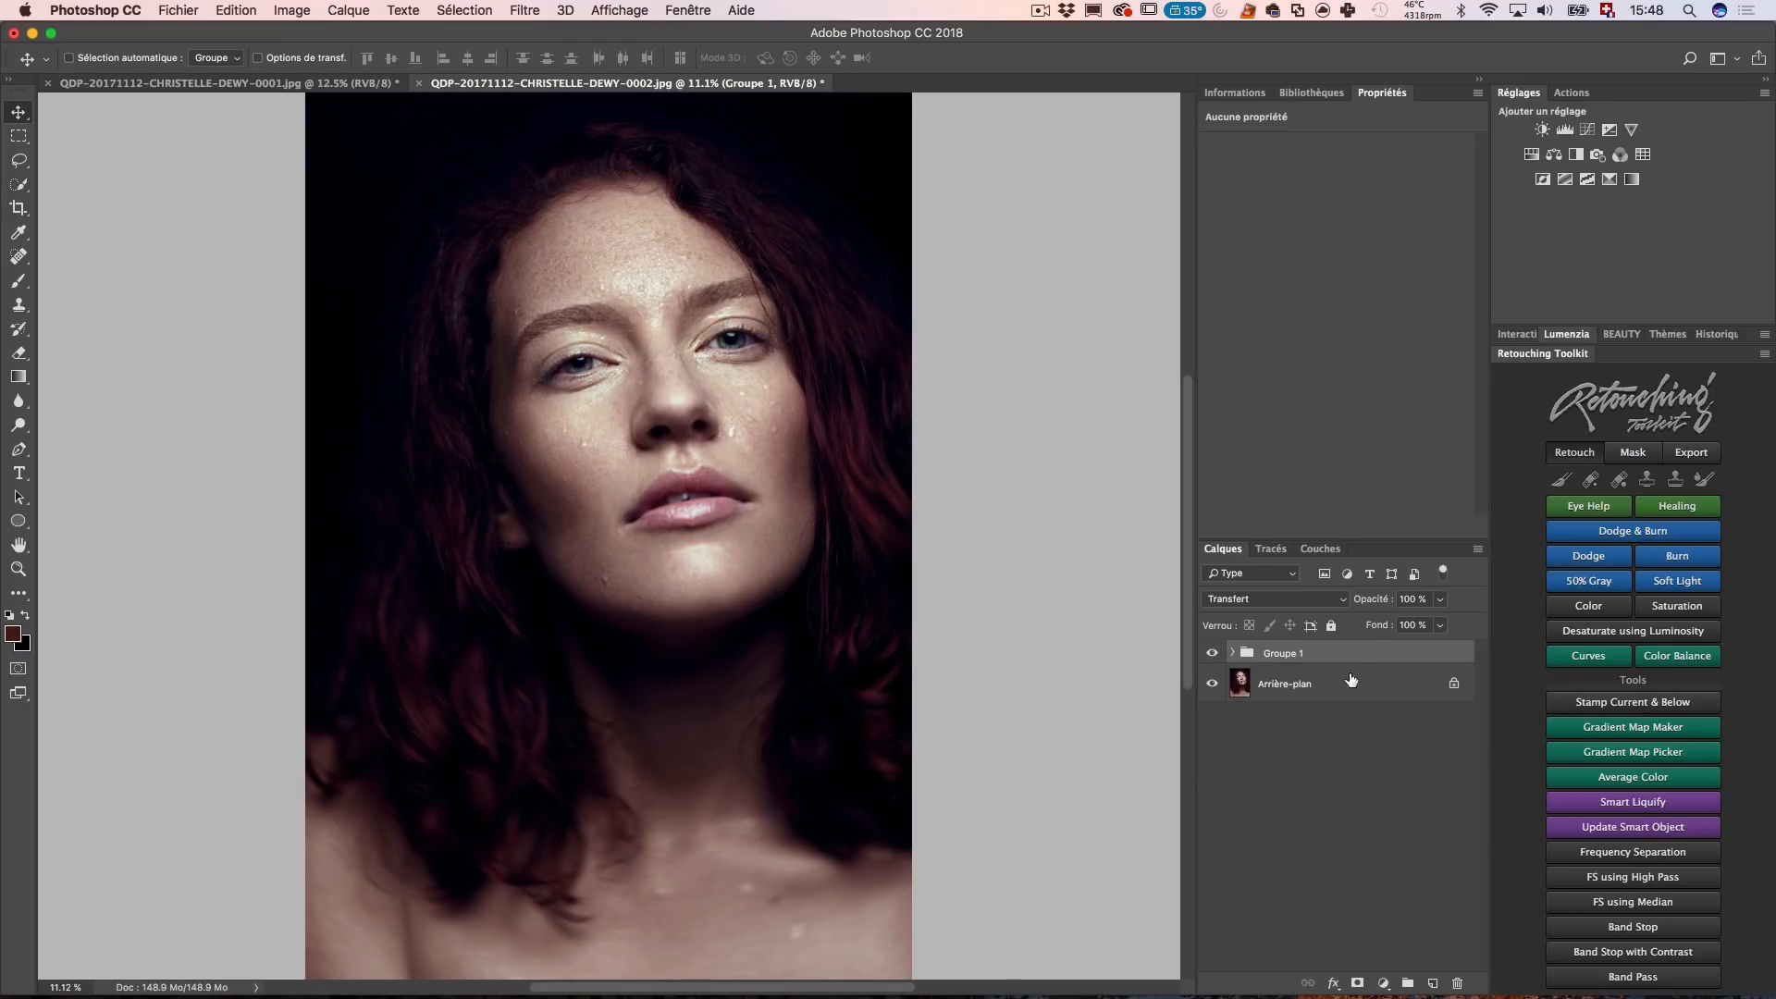
pyautogui.doubleClick(1288, 655)
pyautogui.write('CHS')
pyautogui.write('RISTELLE')
pyautogui.write('-')
pyautogui.write('TRAITEMENT COULEU')
pyautogui.write('R')
pyautogui.press('Return')
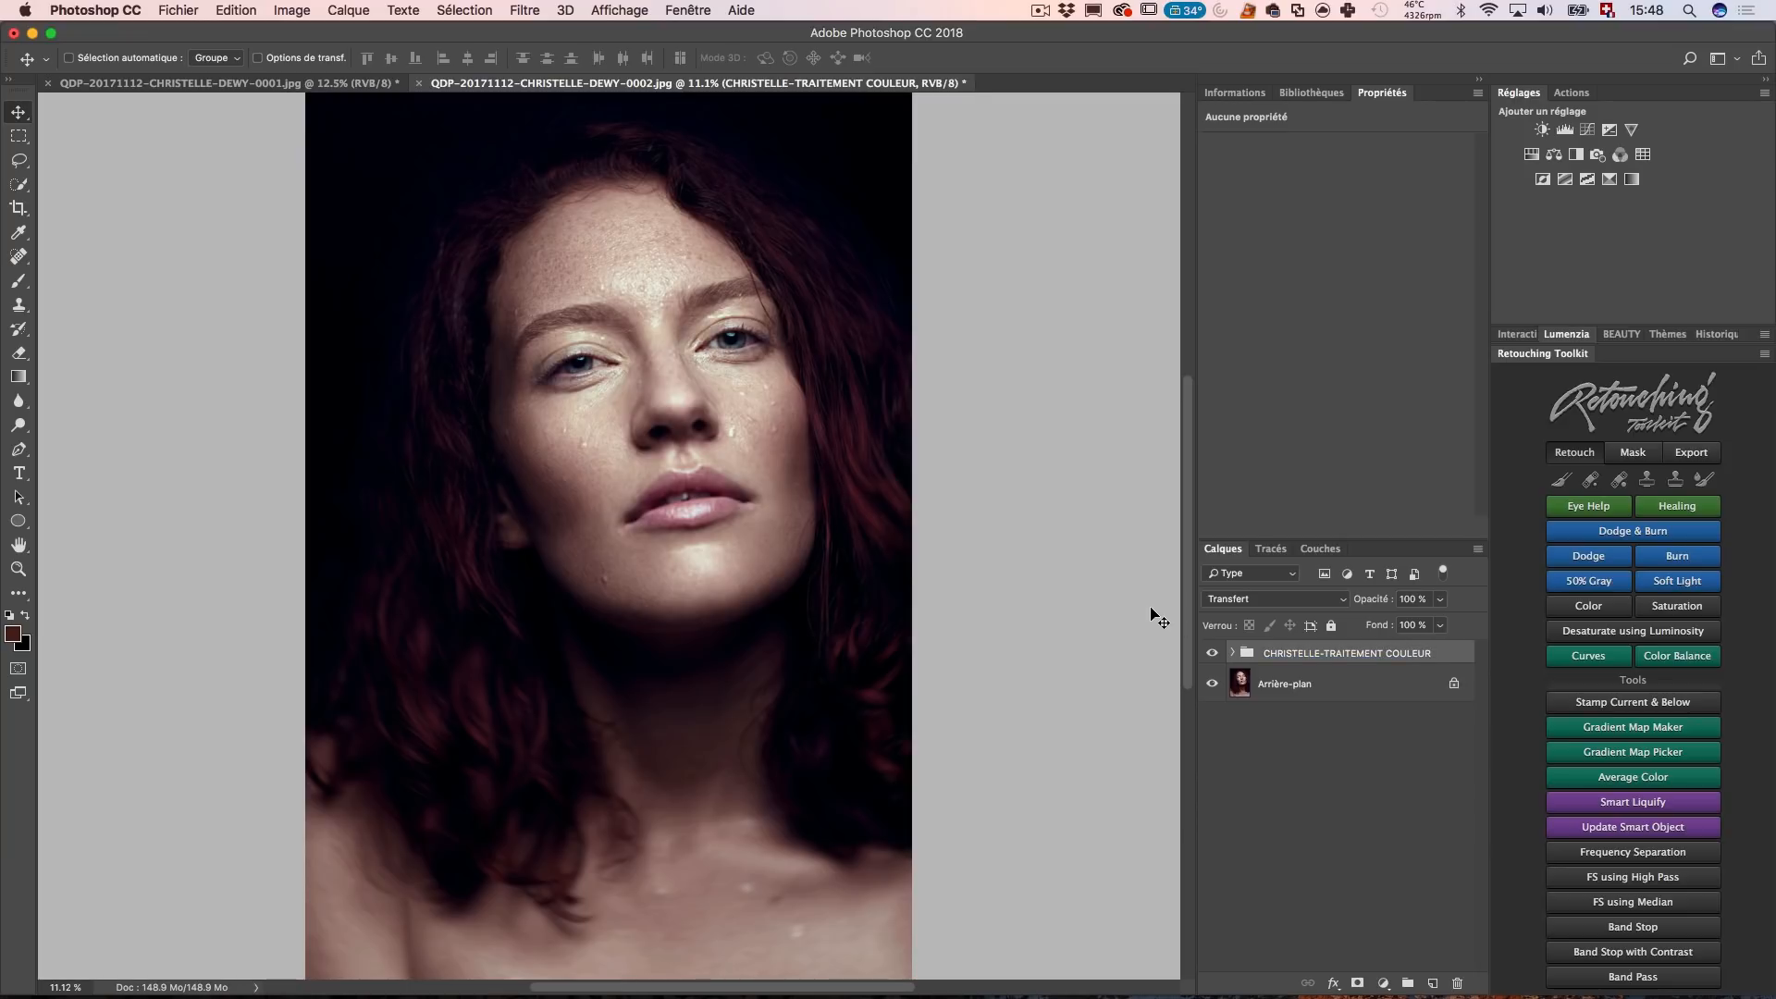
pyautogui.click(1212, 654)
pyautogui.click(1213, 654)
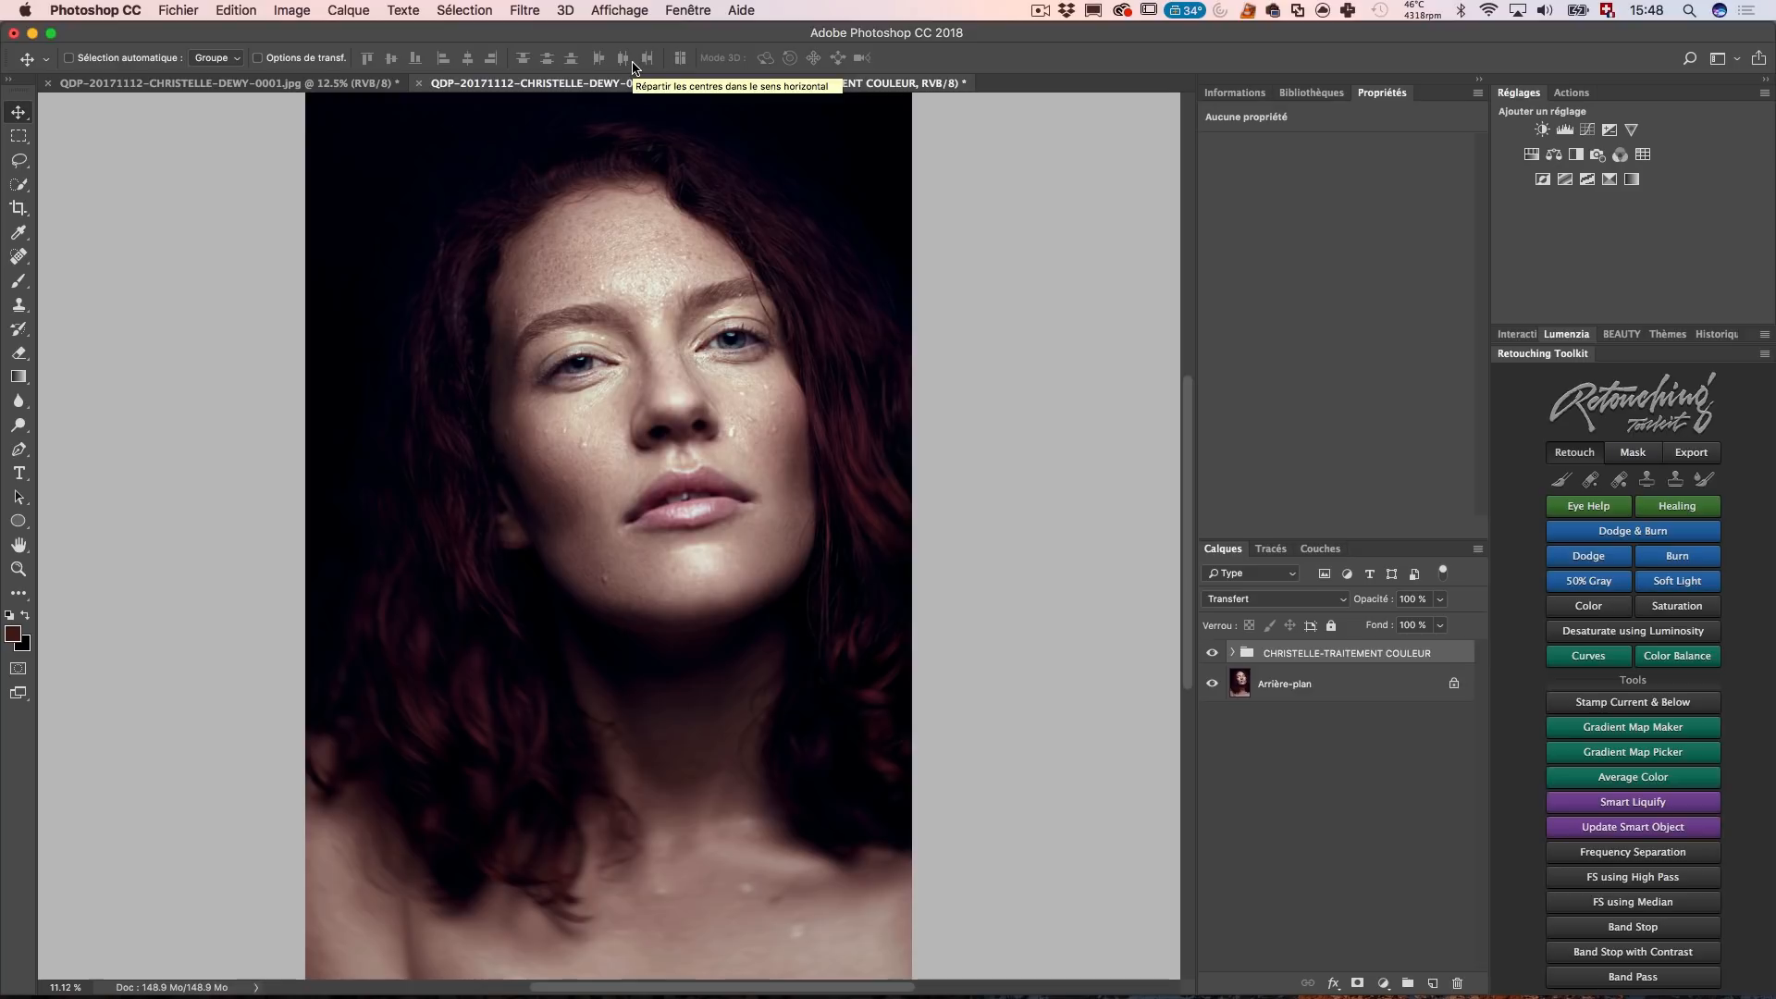
# Show the libraries and save the TRAITEMENT COULEUR layer group to Ma bibliothèque.
pyautogui.click(688, 11)
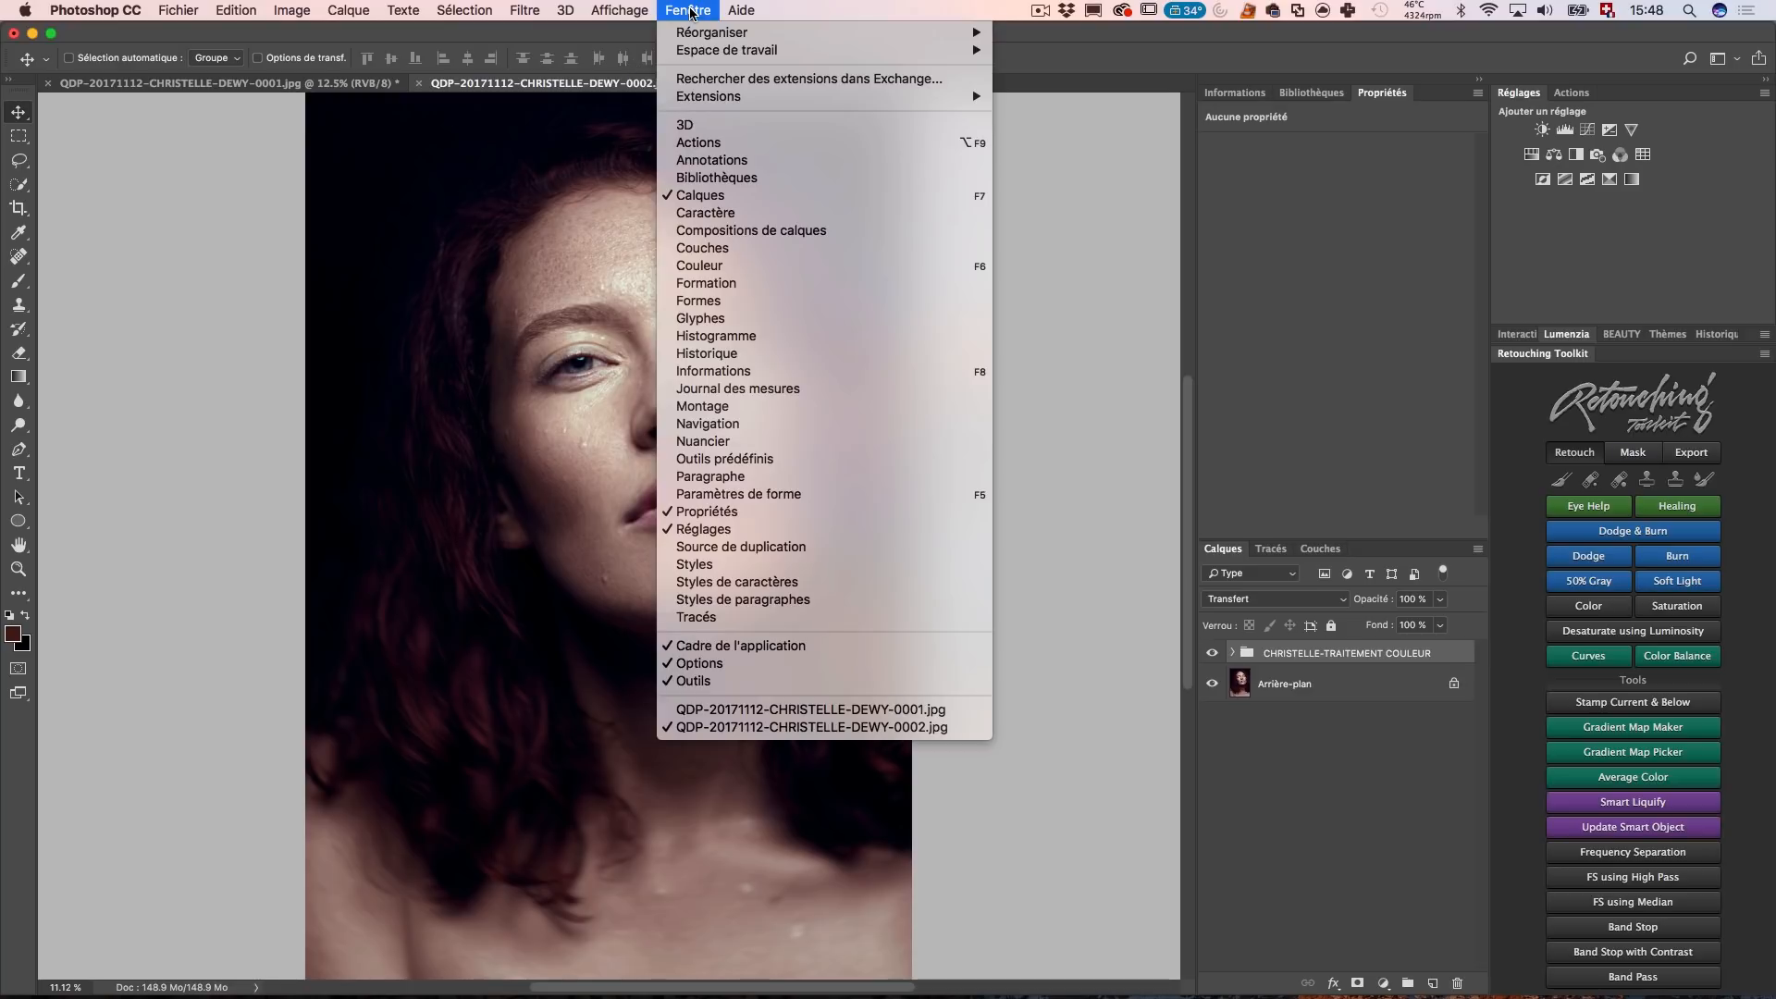
pyautogui.click(722, 188)
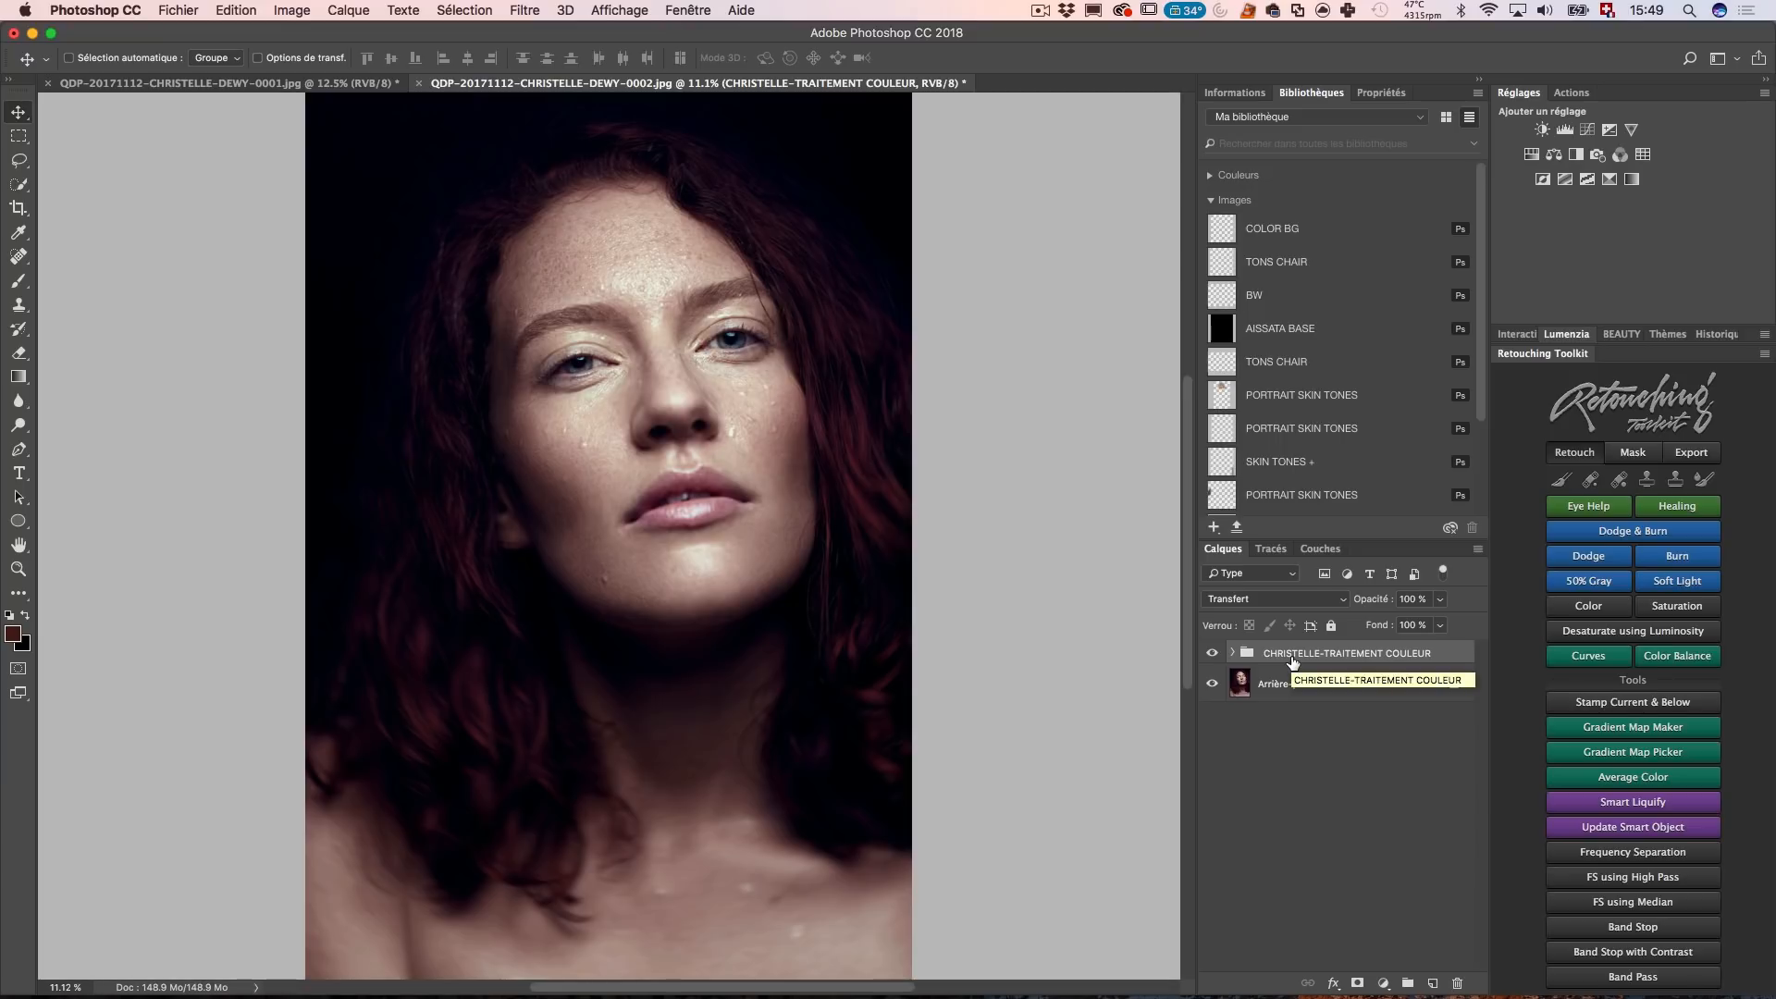
pyautogui.moveTo(1292, 660); pyautogui.dragTo(1319, 309)
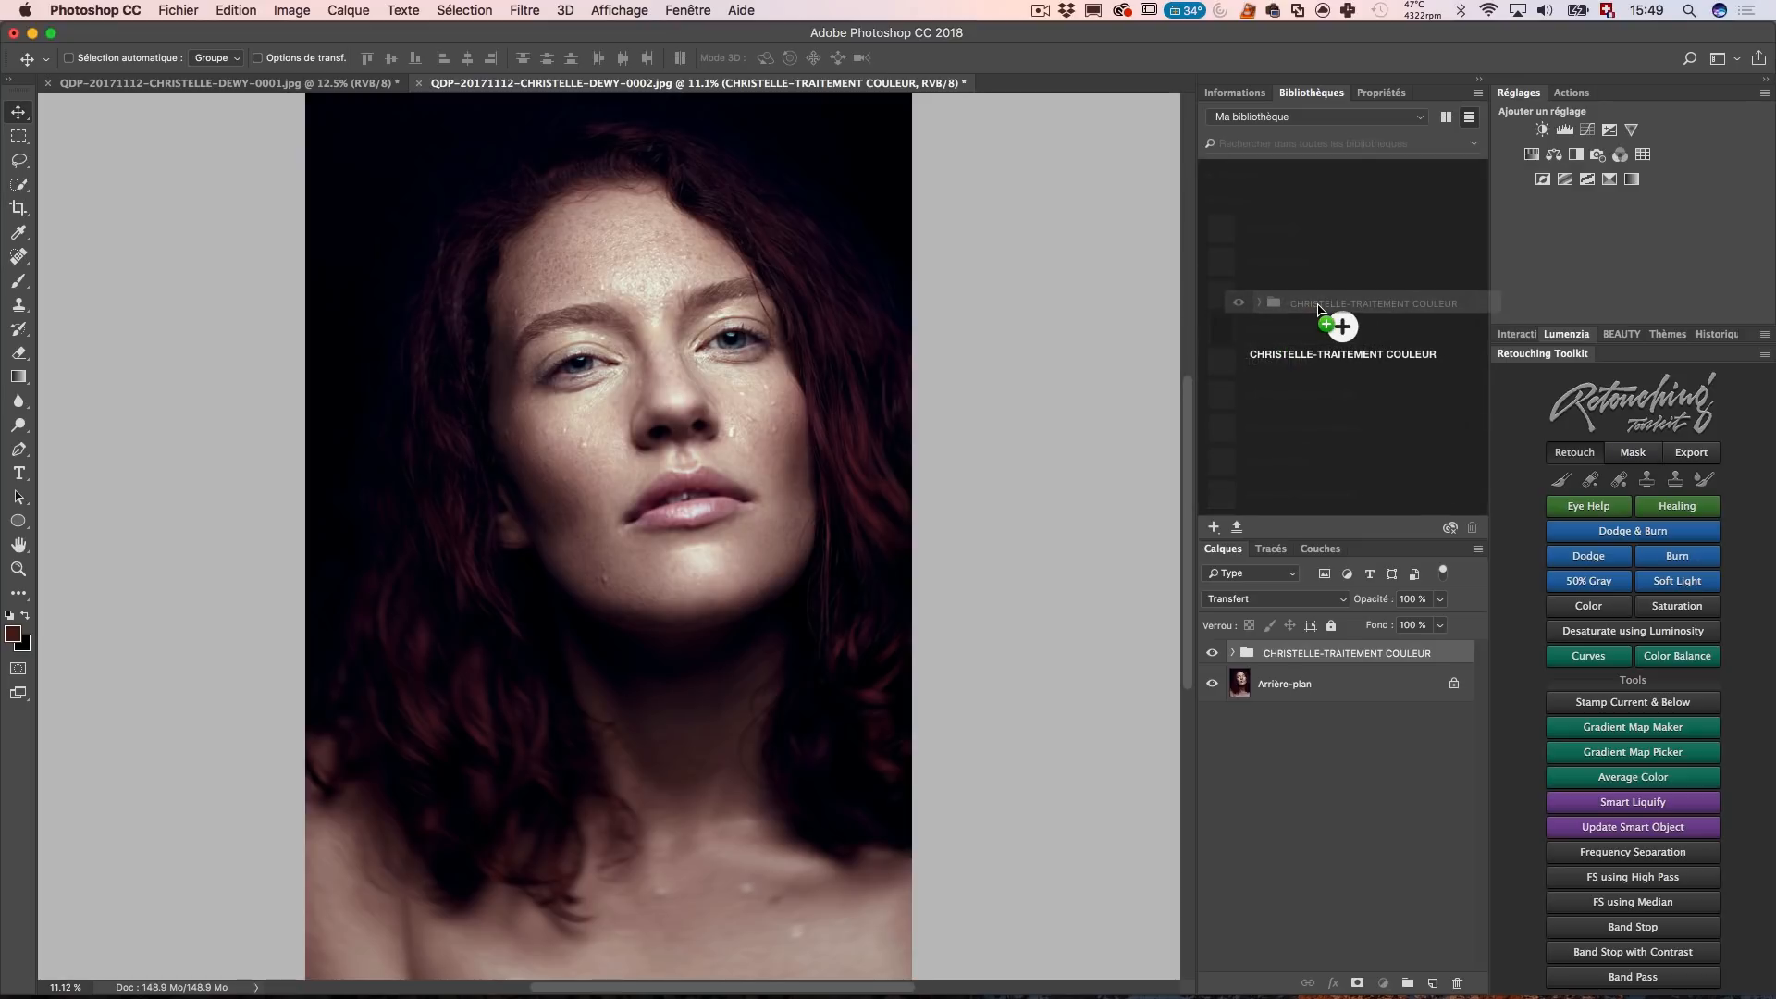
pyautogui.moveTo(1319, 309); pyautogui.dragTo(1319, 309)
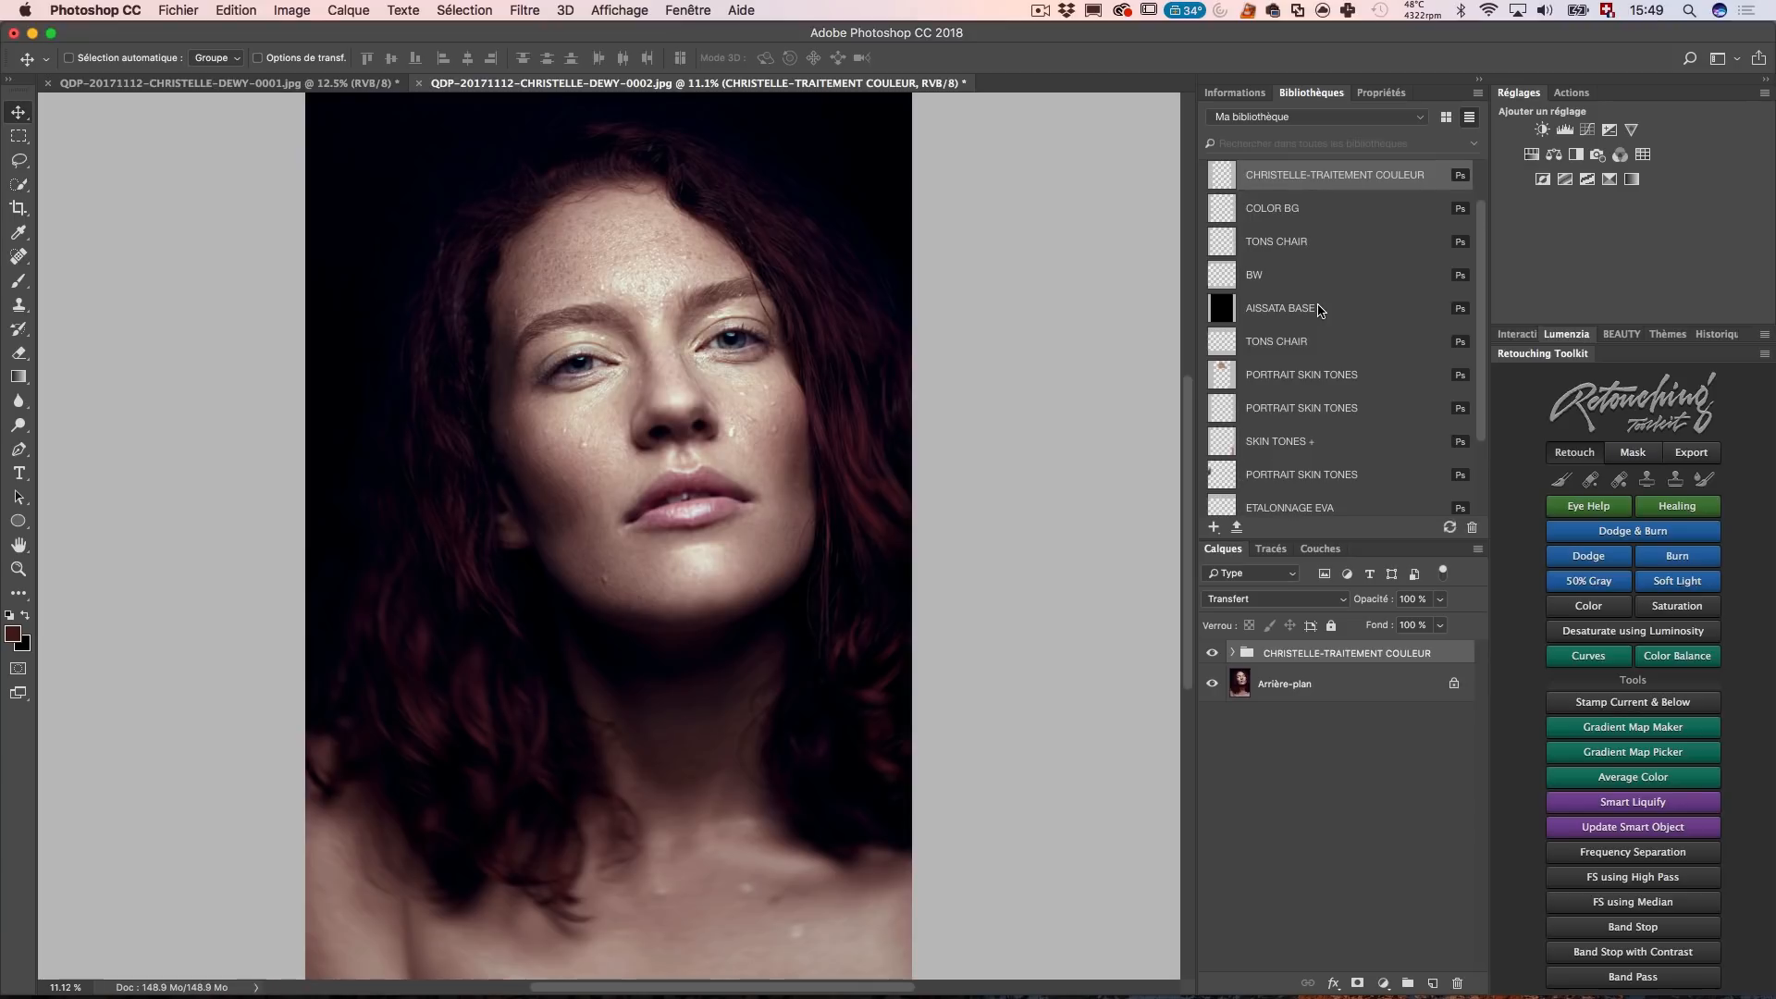
pyautogui.scroll(2, 1311, 213)
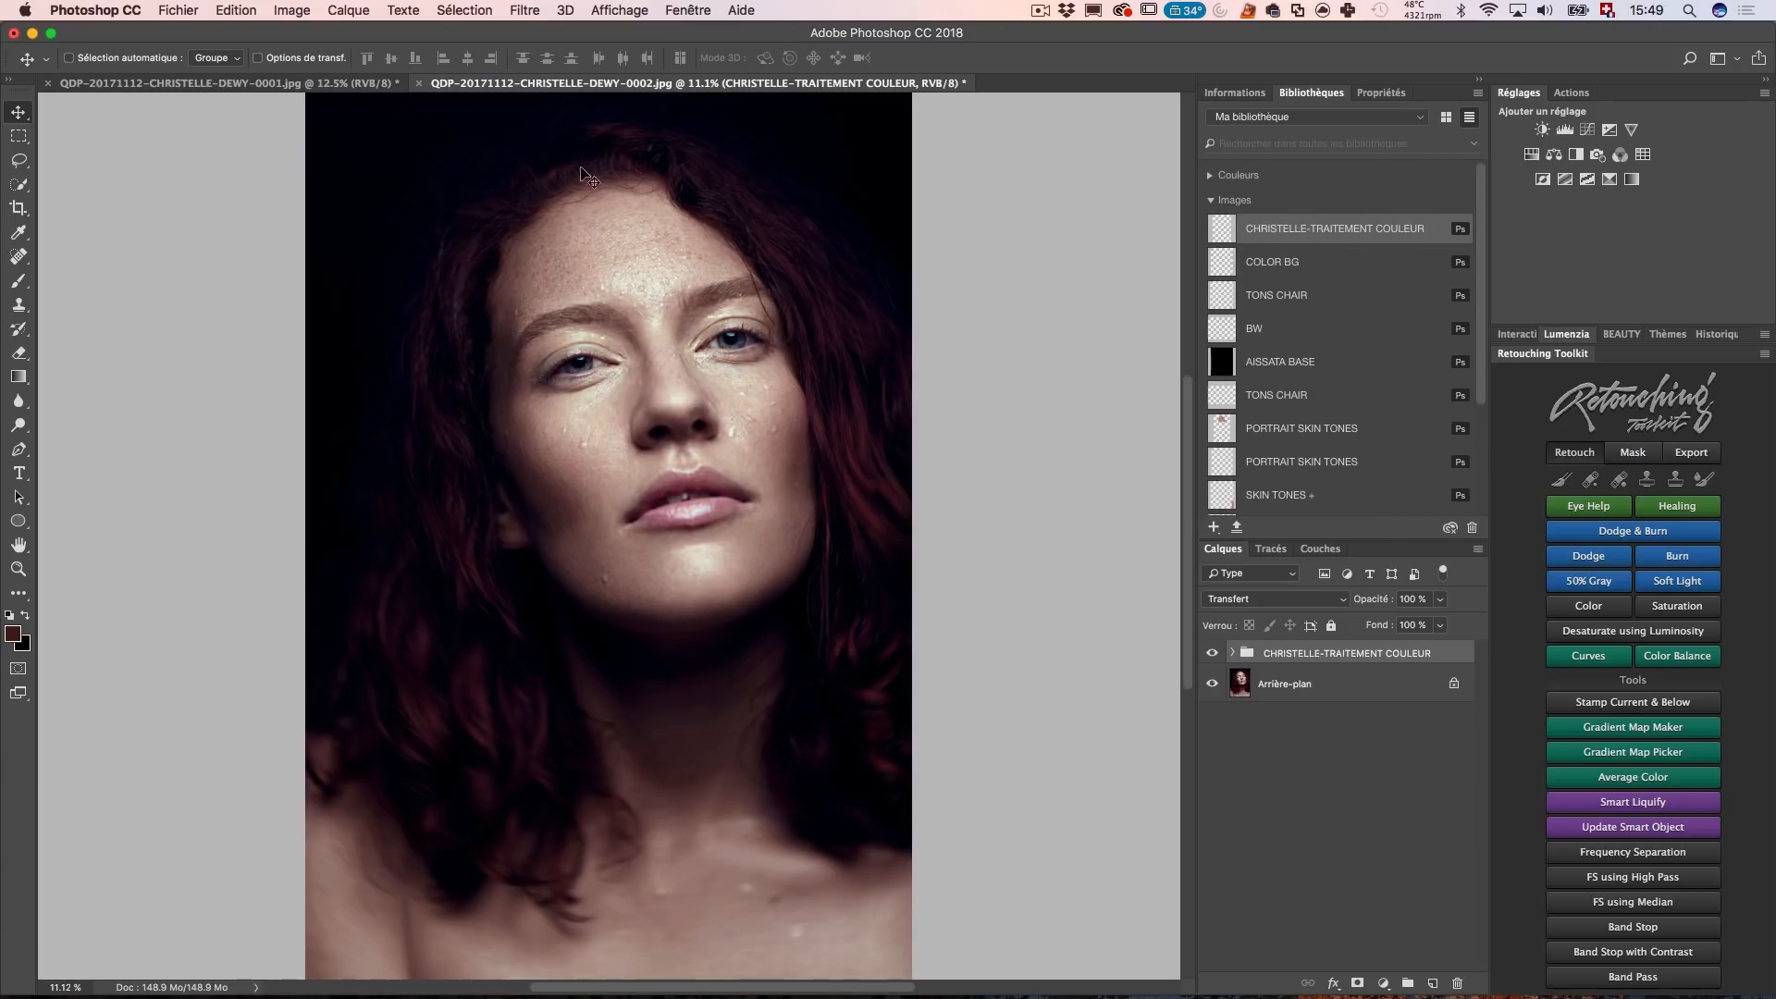
# Switch to the 0001 portrait, try the TRAITEMENT COULEUR library item on it as a layer group, compare before and after, and undo it.
pyautogui.click(274, 84)
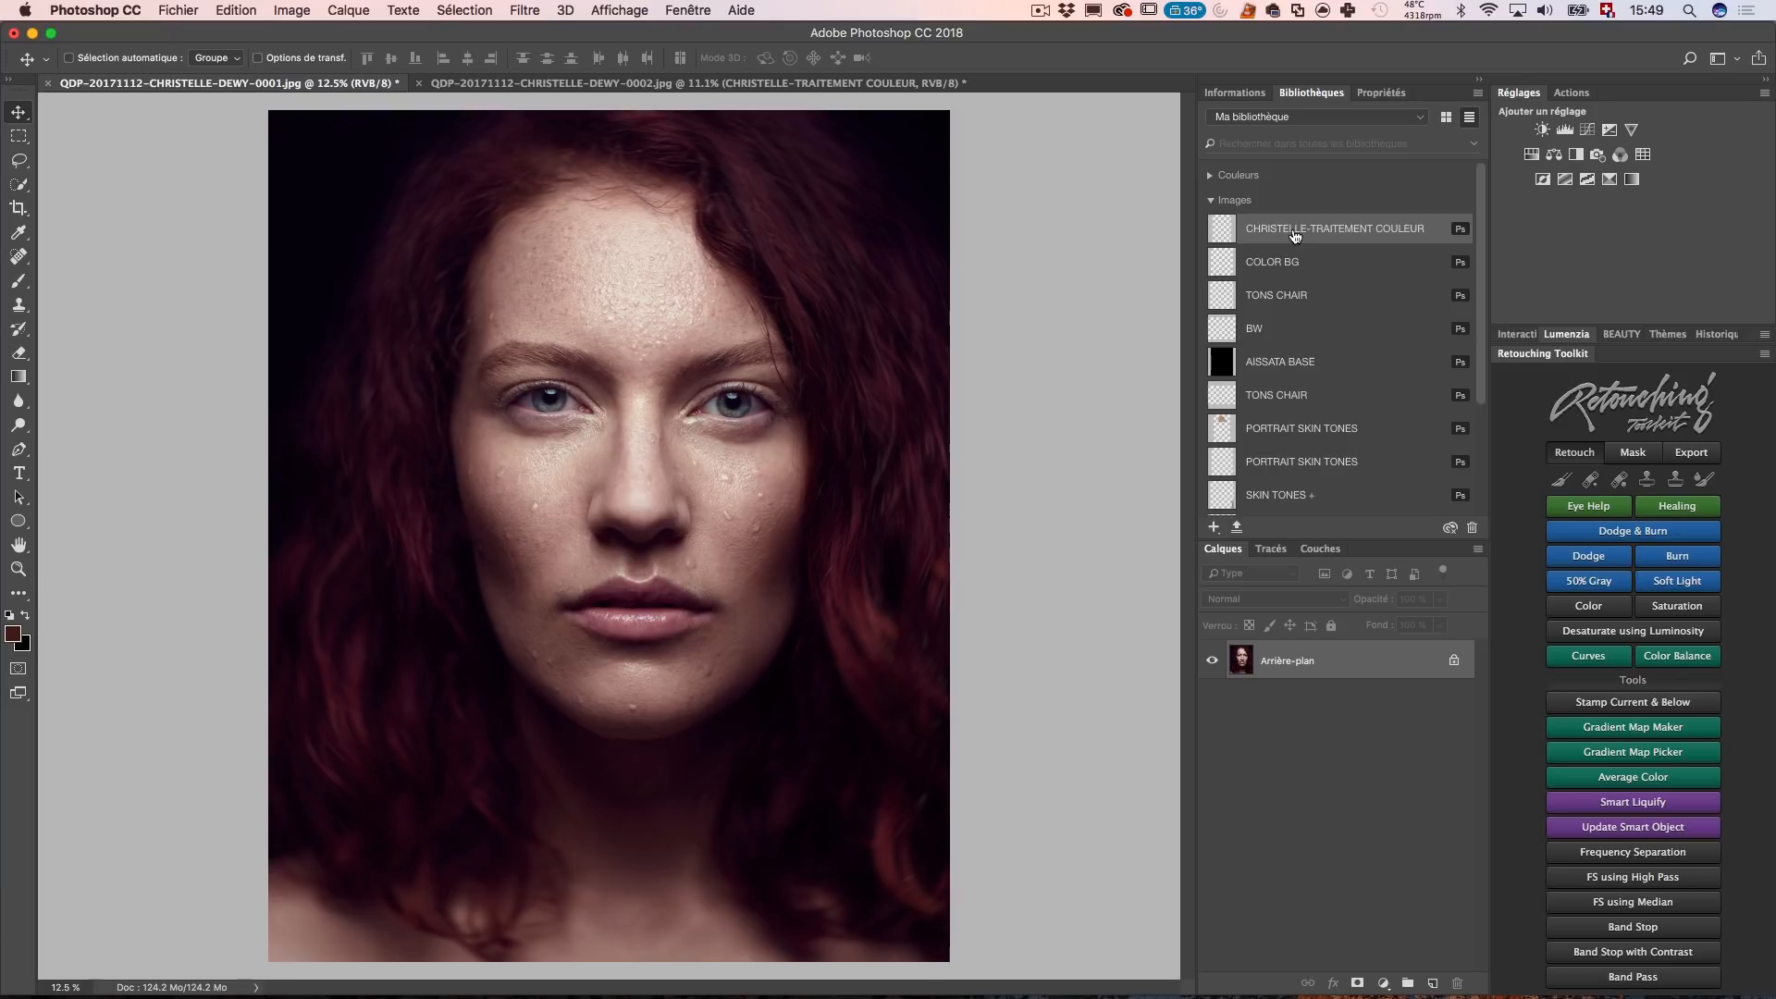
pyautogui.moveTo(1295, 236); pyautogui.dragTo(658, 345)
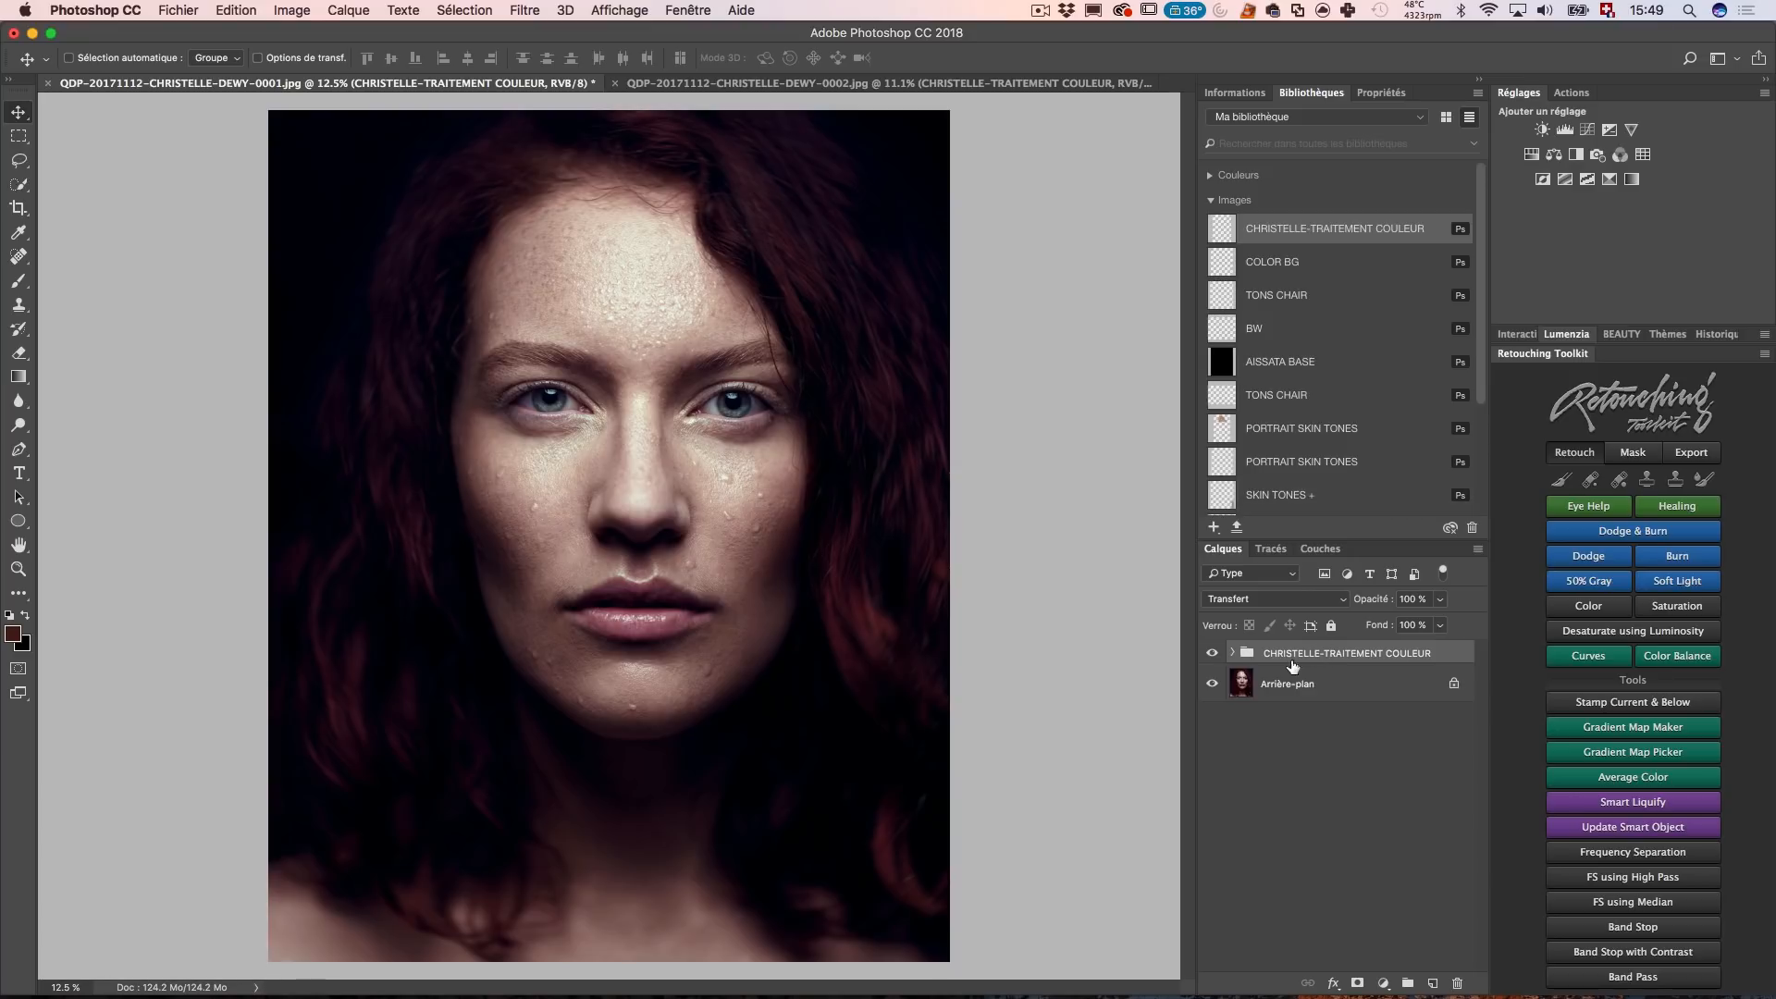
pyautogui.click(1211, 653)
pyautogui.click(1211, 653)
pyautogui.hotkey('ctrl', 'z')
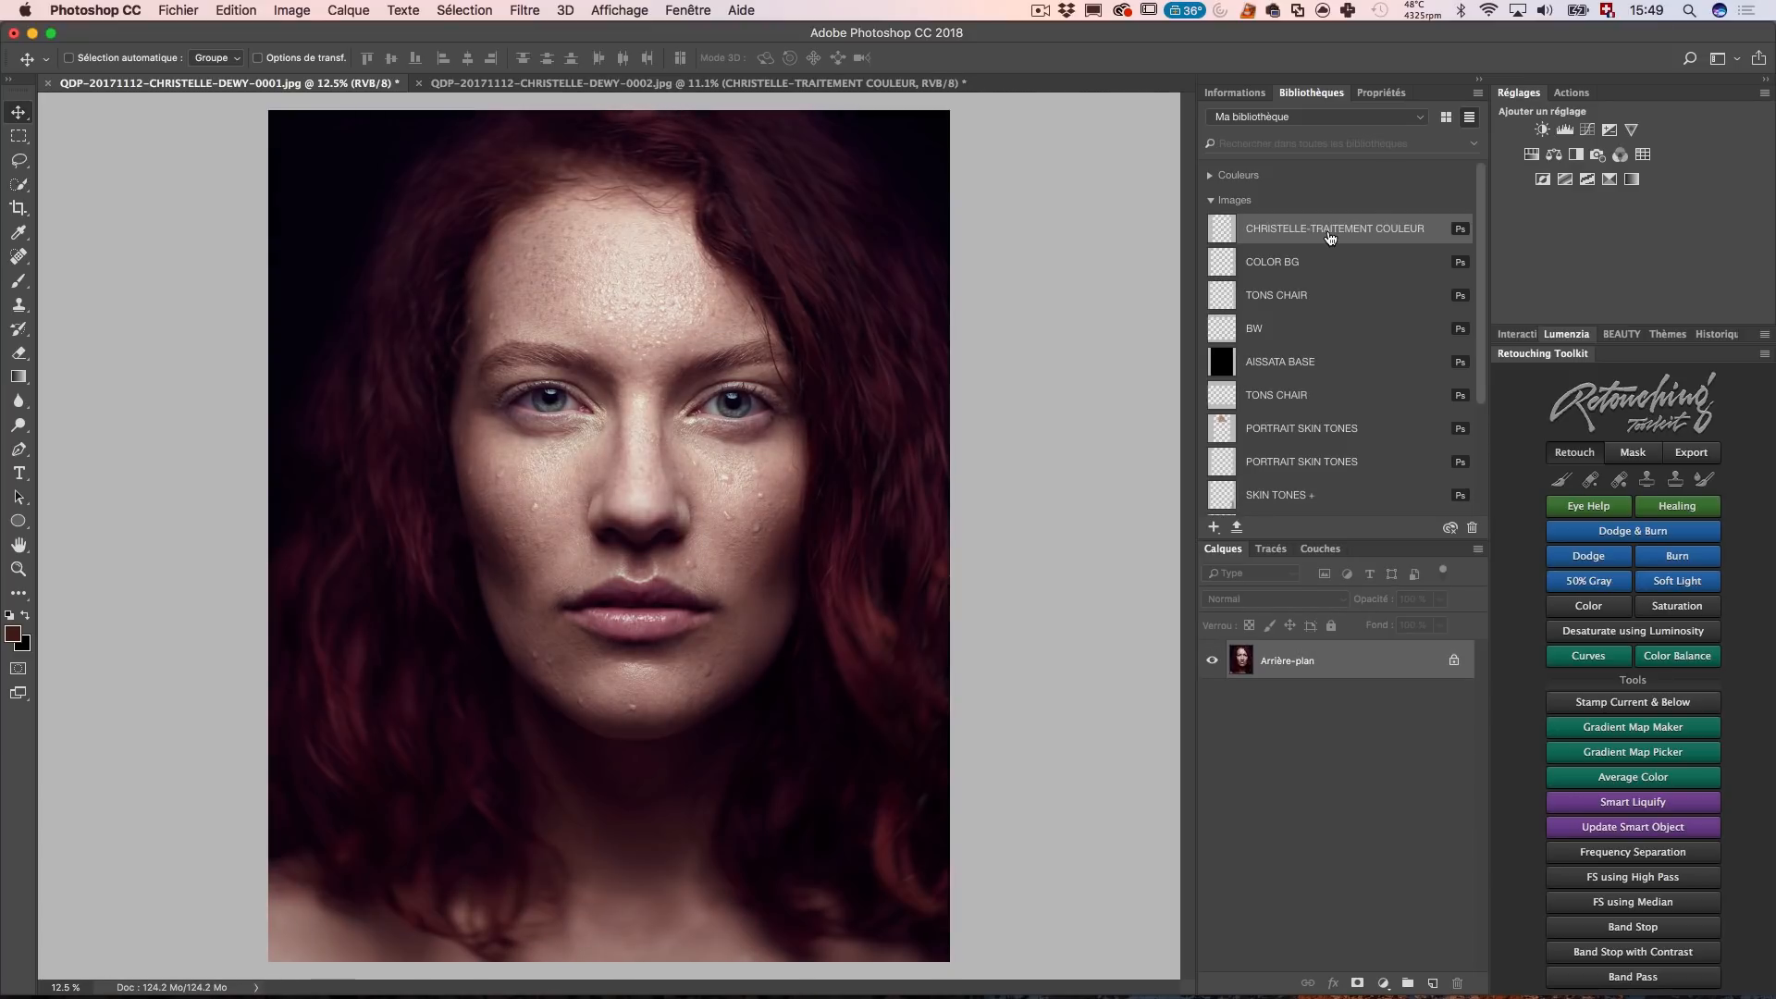
# Try placing the TRAITEMENT COULEUR library item on the 0001 portrait as a smart object, and delete that layer.
pyautogui.moveTo(1332, 237); pyautogui.dragTo(713, 531)
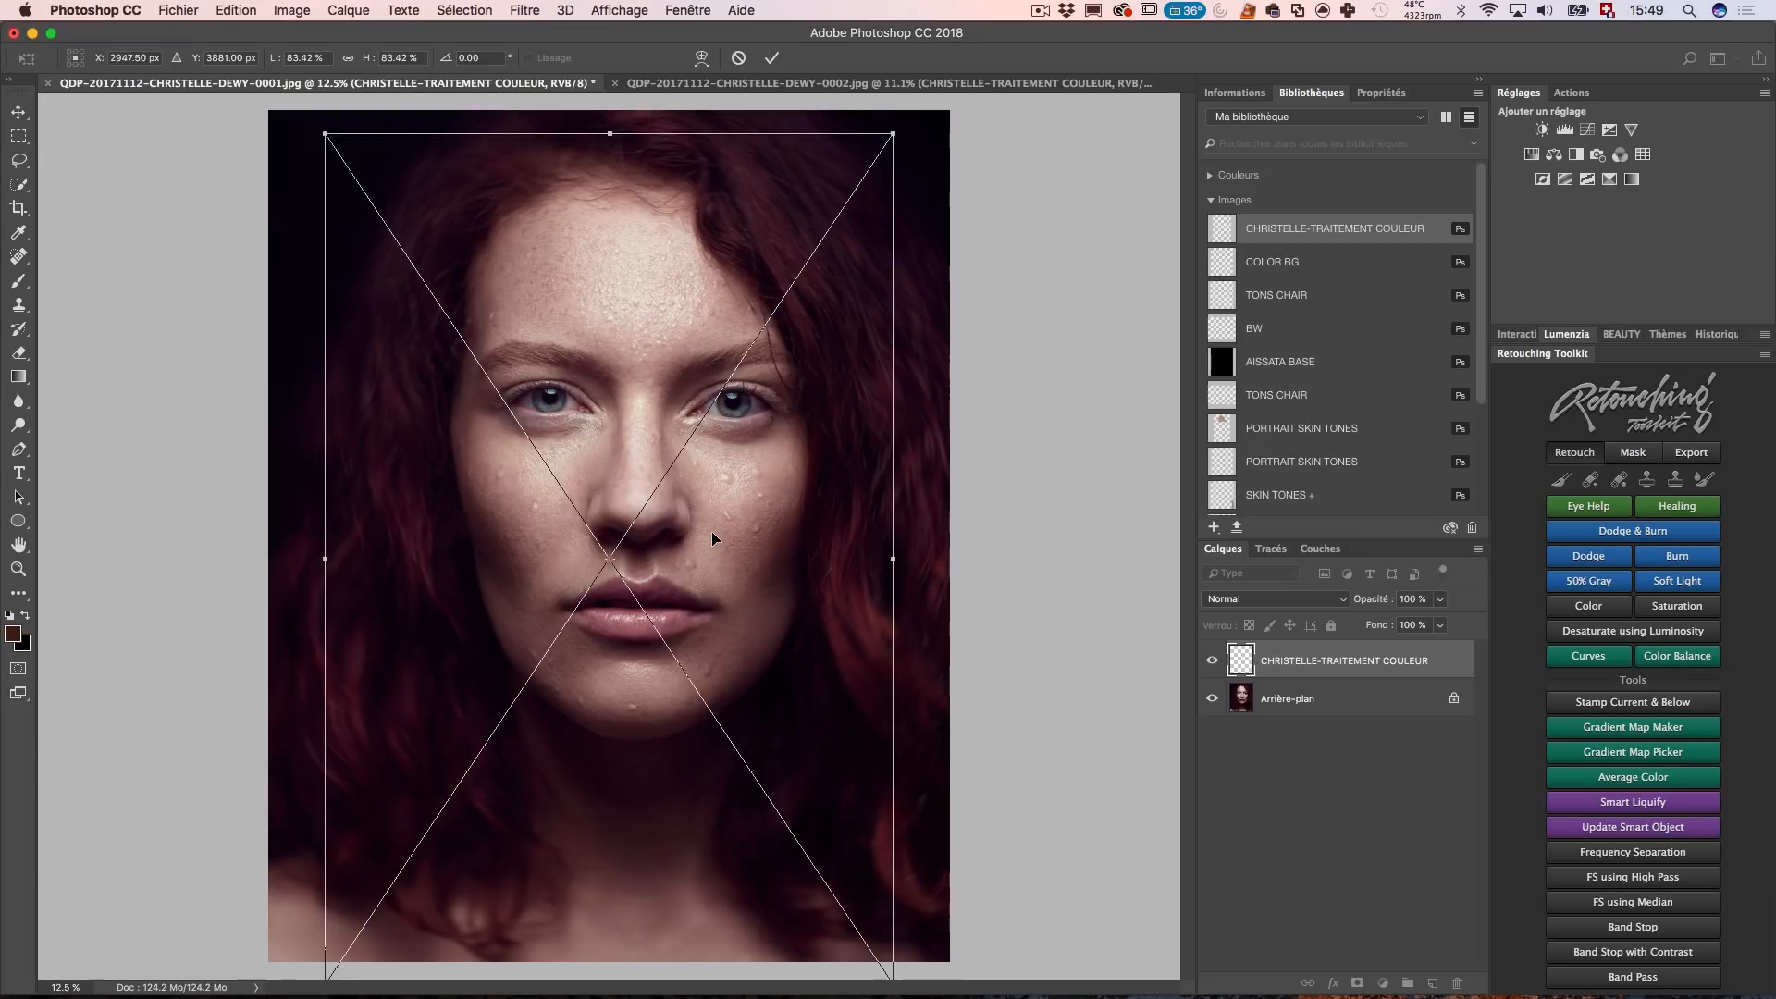
pyautogui.press('Return')
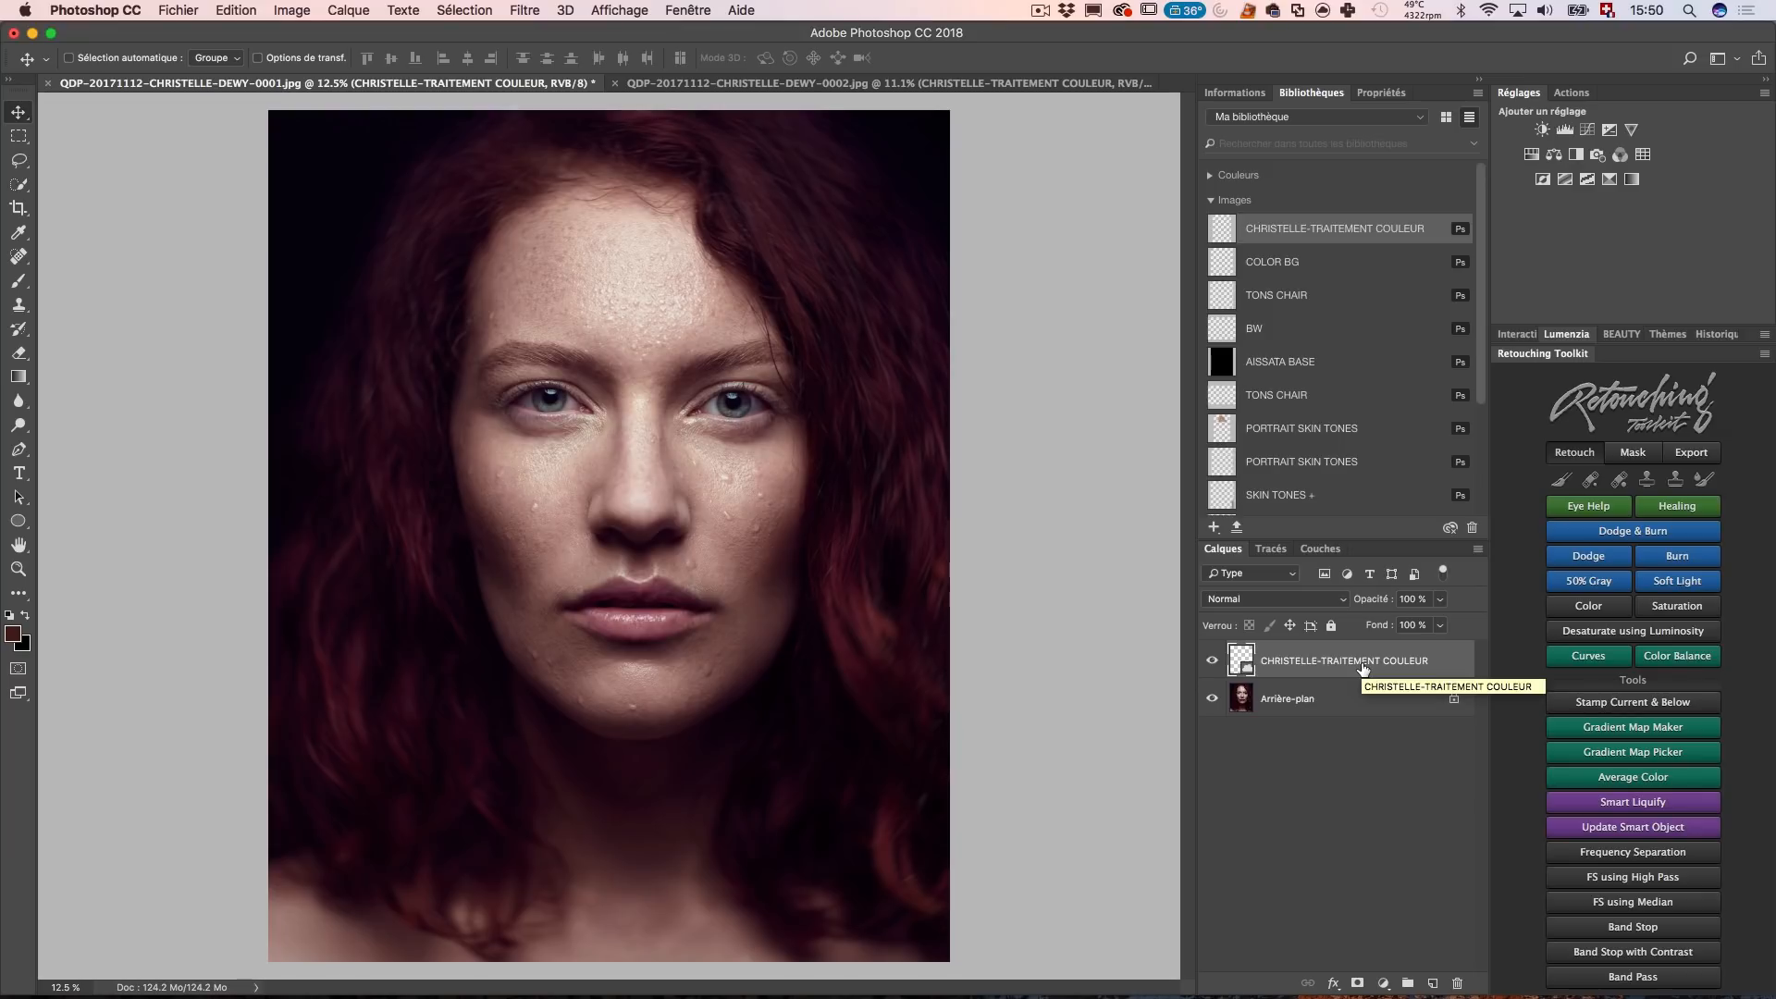
pyautogui.press('Delete')
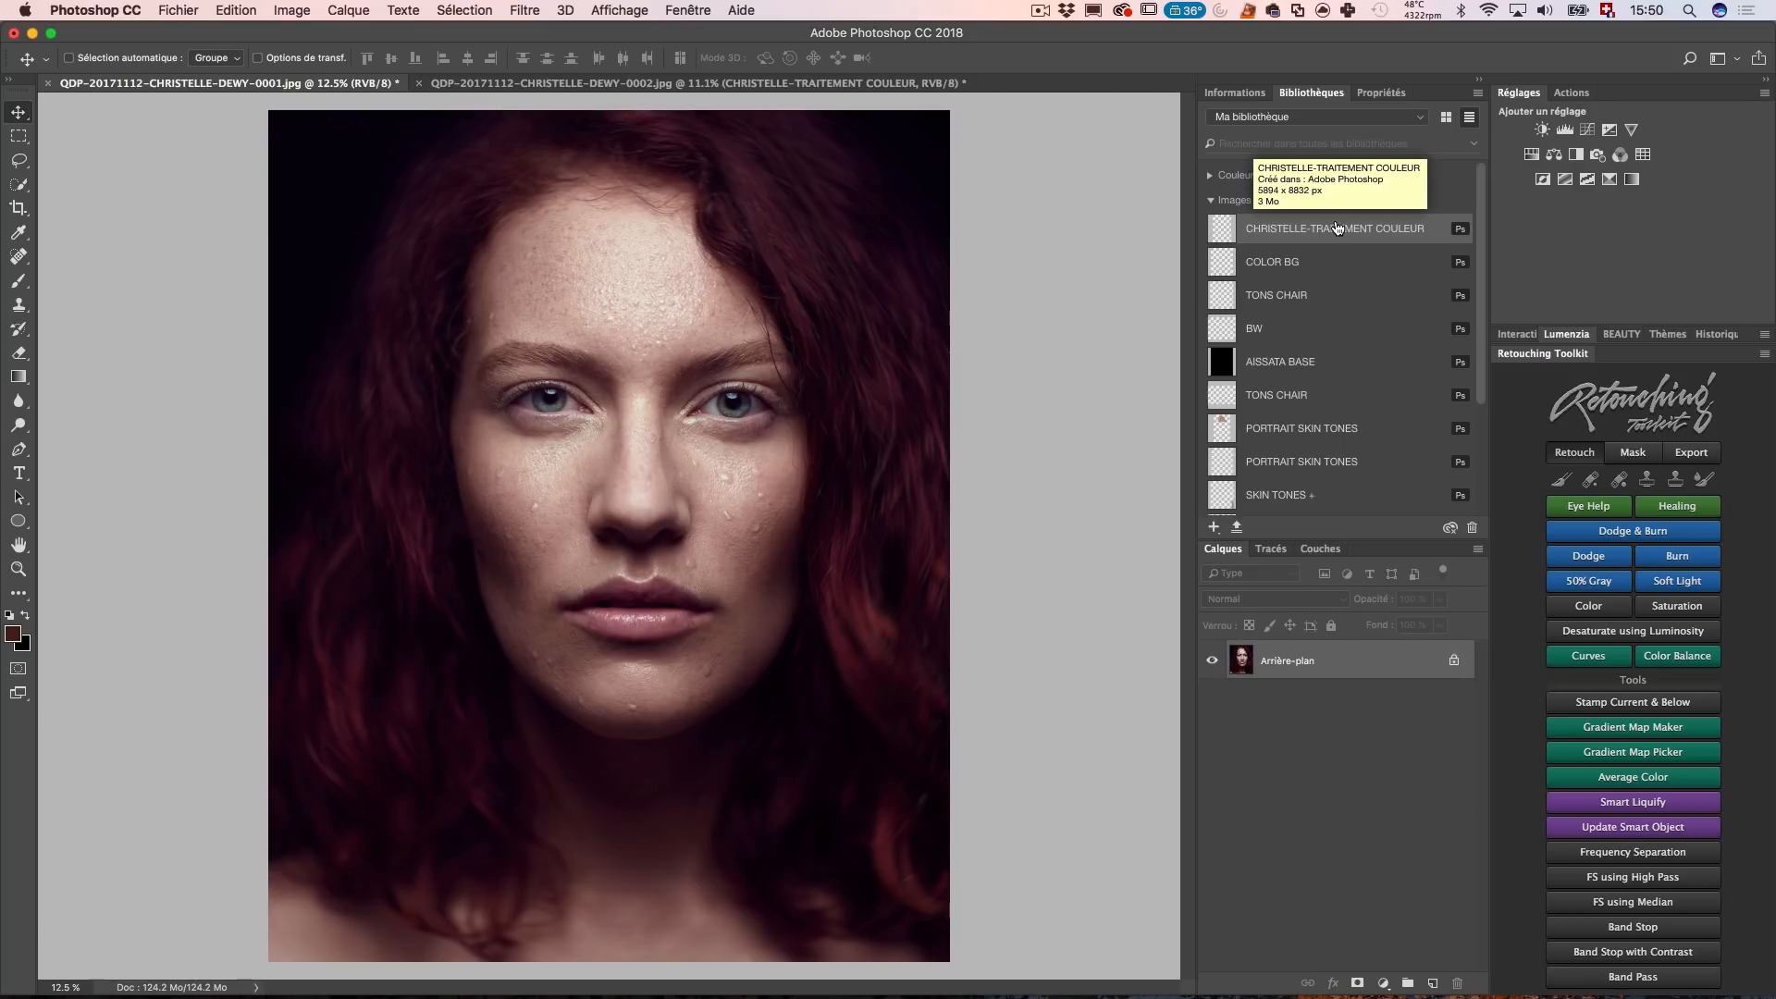
# Add the TRAITEMENT COULEUR library item to the 0001 portrait as a group of editable adjustment layers.
pyautogui.moveTo(1335, 229); pyautogui.dragTo(698, 273)
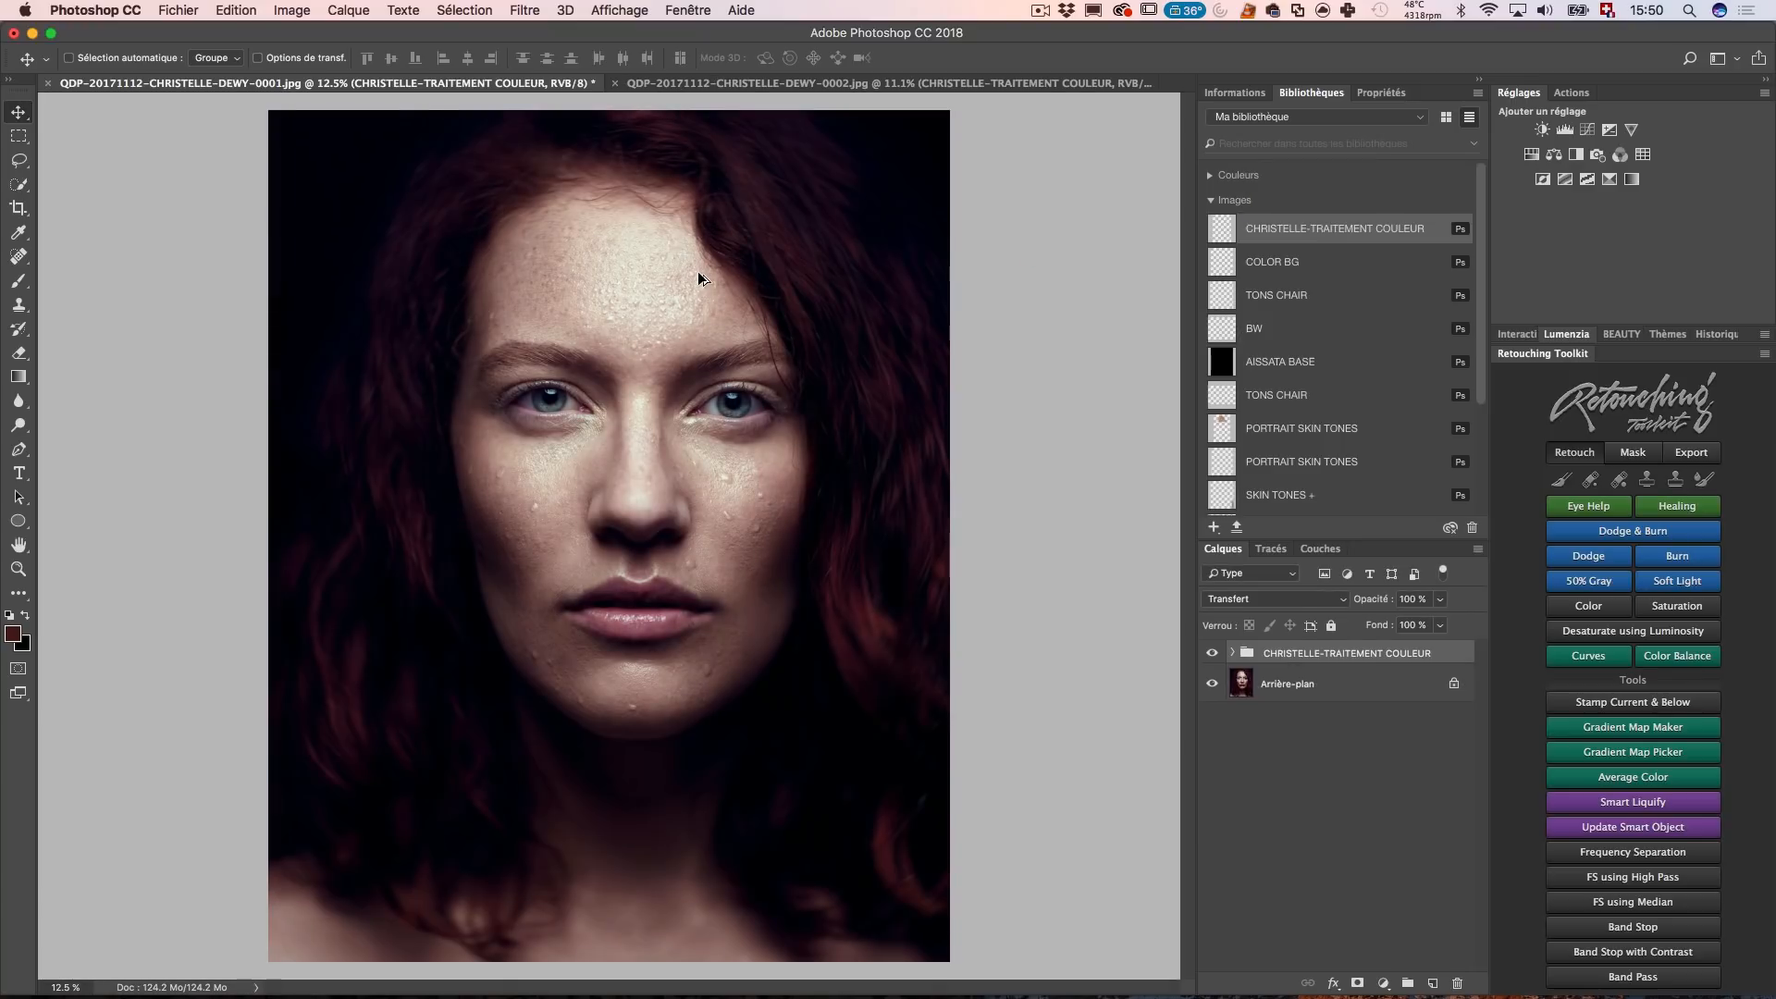